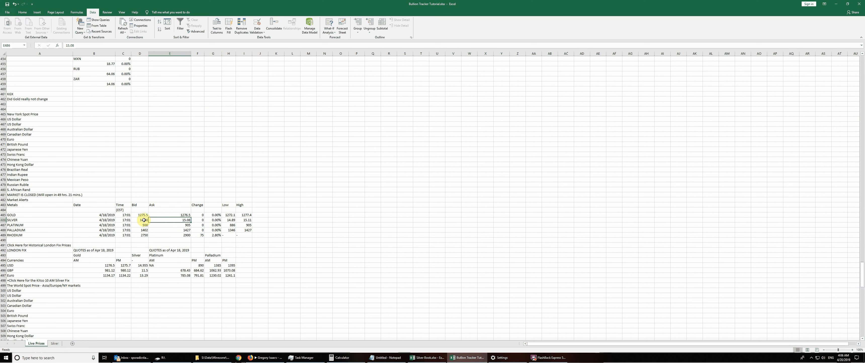
Examine the silver row's bid and ask prices on the live prices sheet.
click(143, 219)
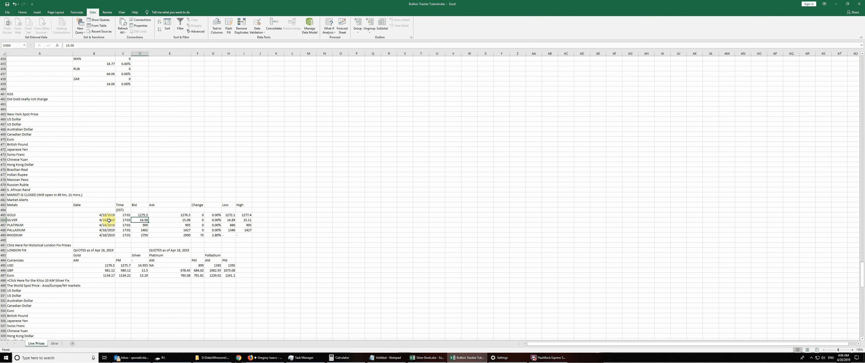
click(185, 220)
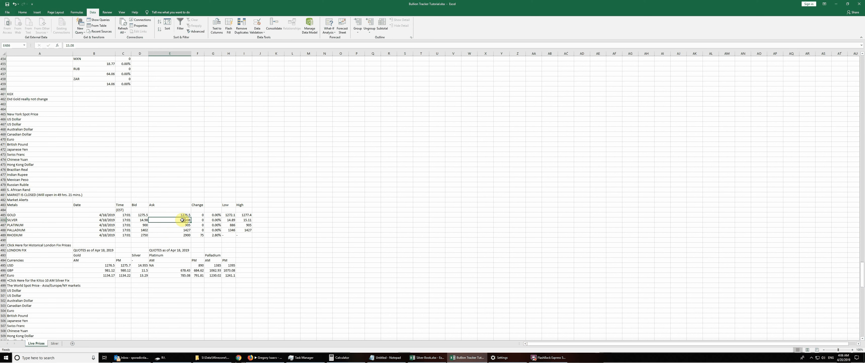
click(139, 221)
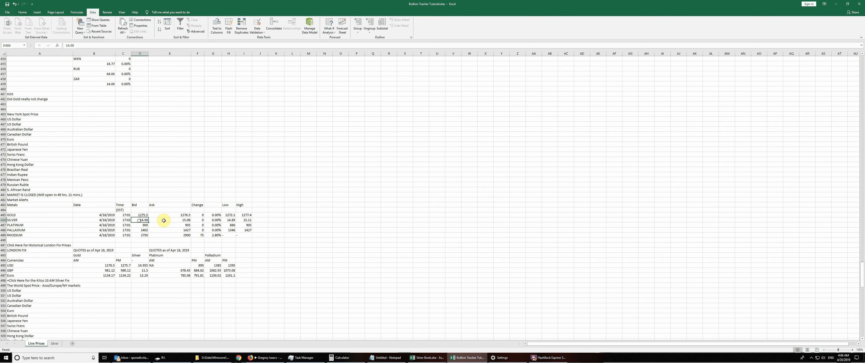
click(314, 210)
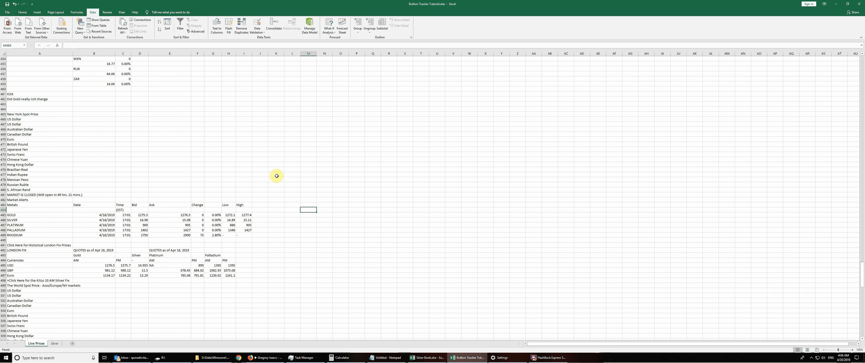
click(251, 175)
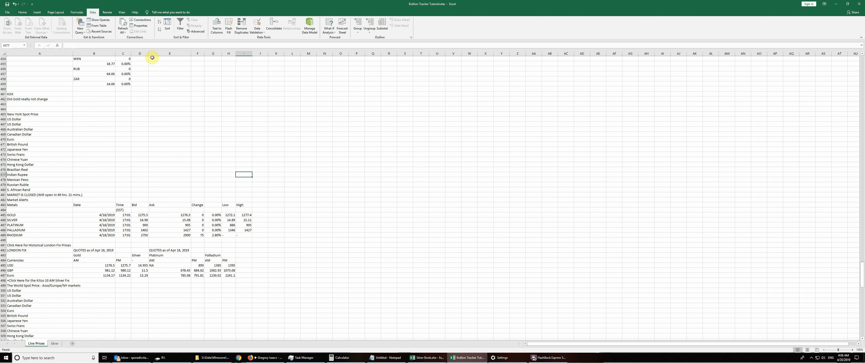
Check the refresh settings of the imported market data range without changing them, and revisit the silver ask and bid cells.
click(138, 26)
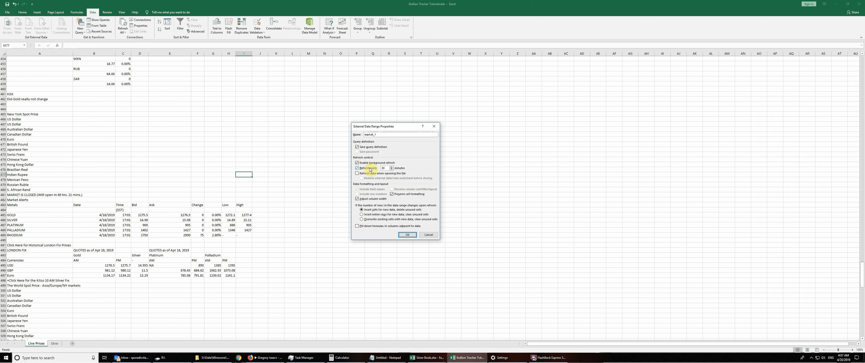
click(430, 235)
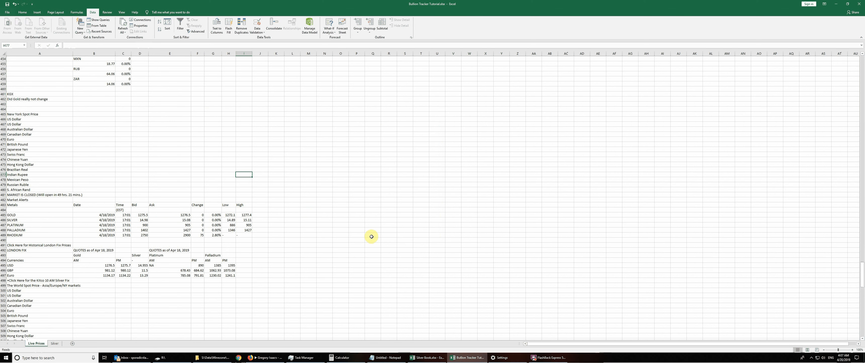
click(178, 220)
click(140, 219)
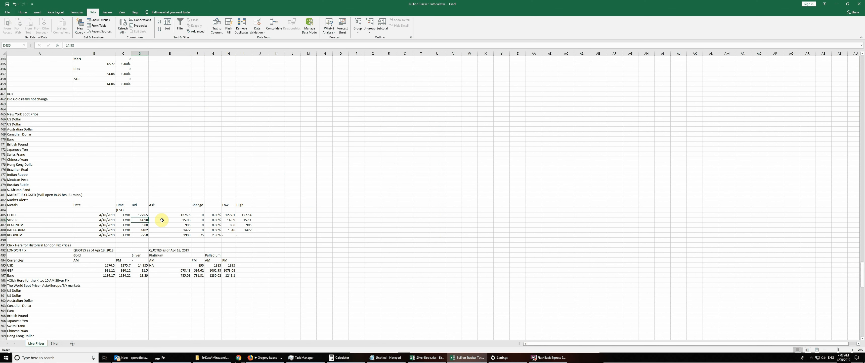
click(176, 294)
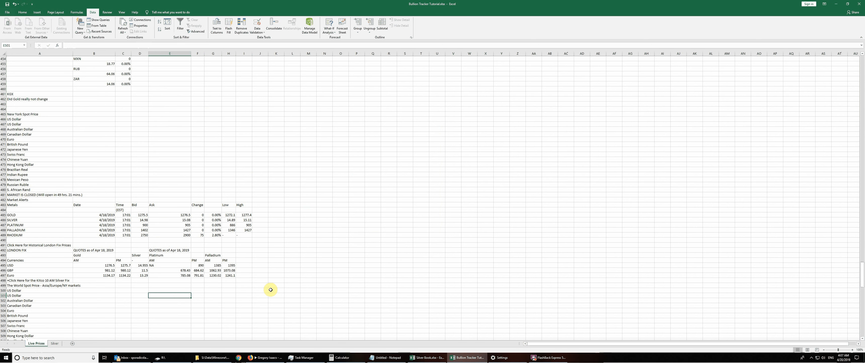
Switch to the Silver sheet.
click(55, 343)
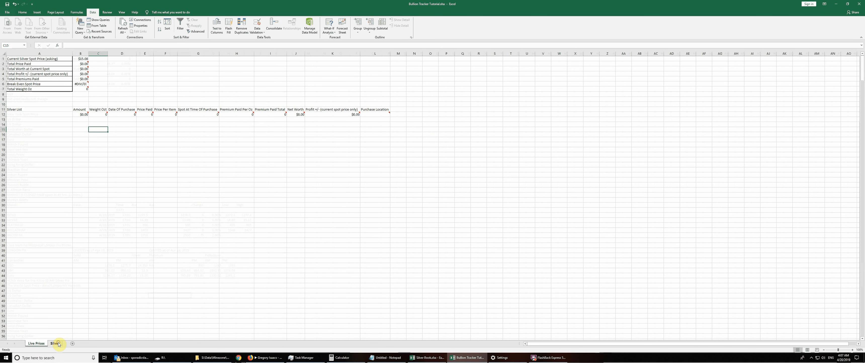
click(200, 240)
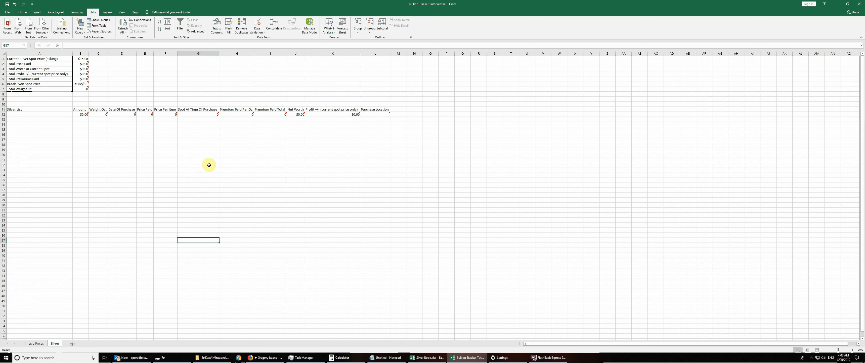
click(201, 140)
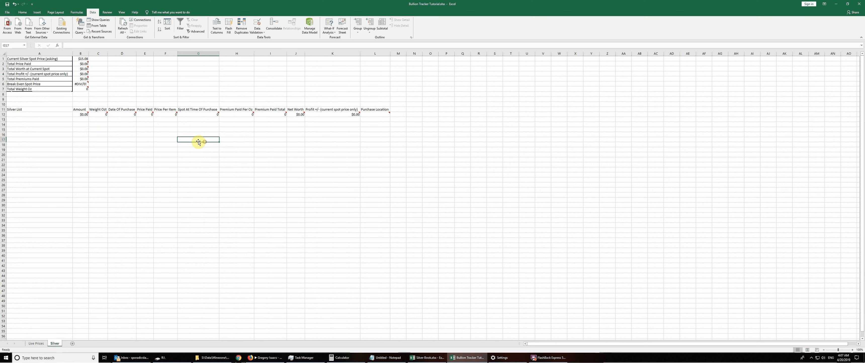
click(149, 139)
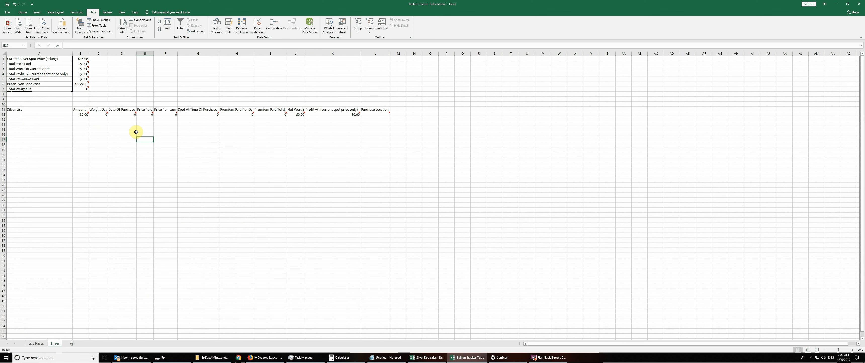
click(125, 79)
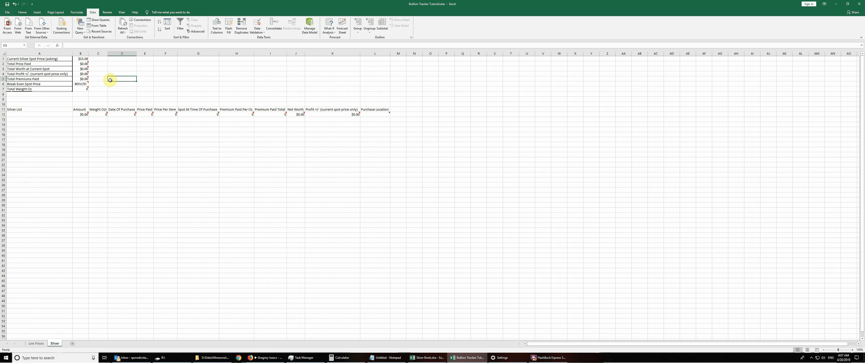
Examine the summary rows from current silver spot price through total weight, including the formula for the break-even spot price.
click(32, 59)
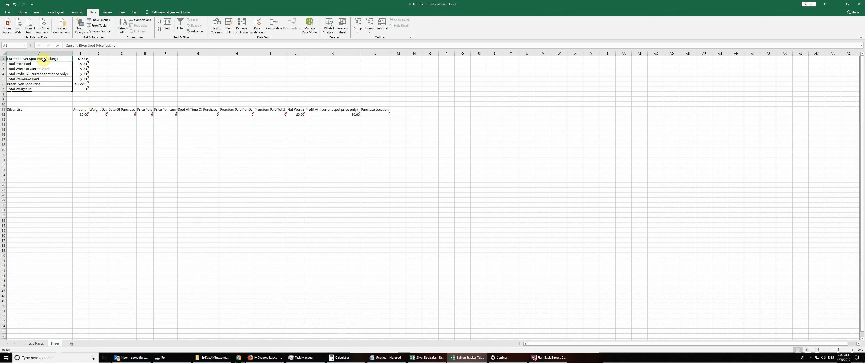
click(37, 79)
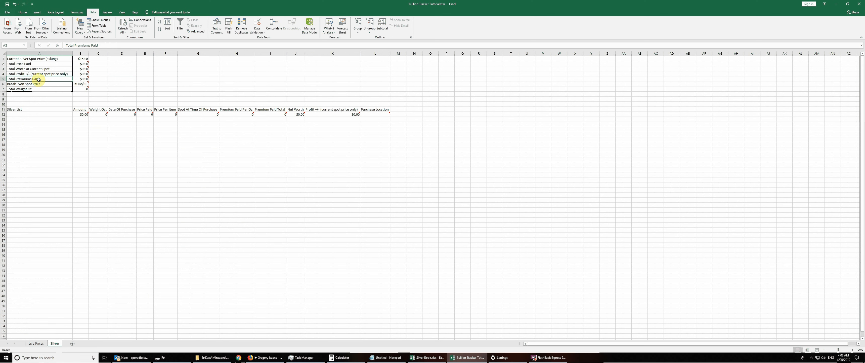
click(50, 84)
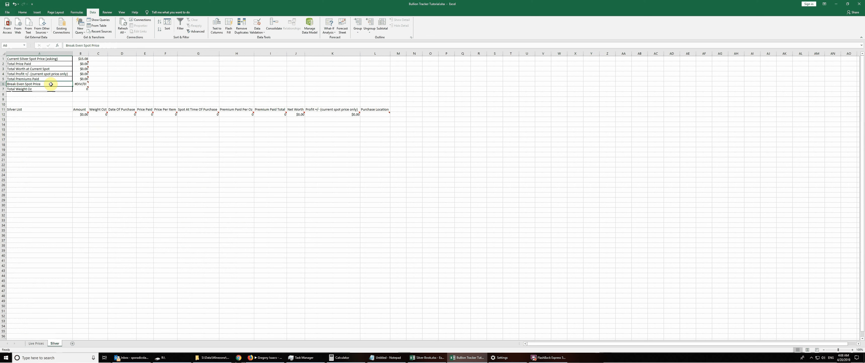
click(82, 84)
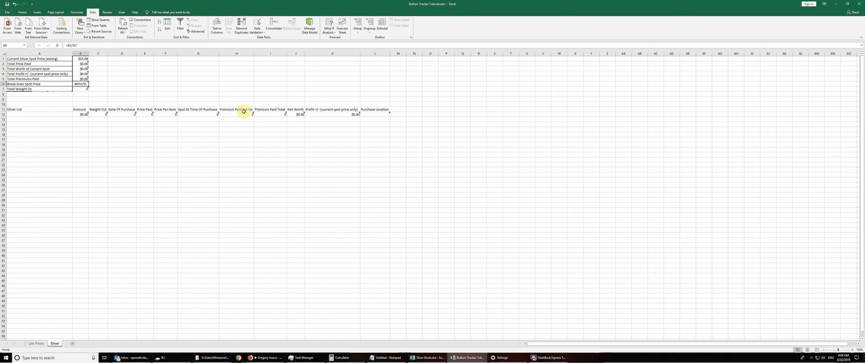
click(43, 91)
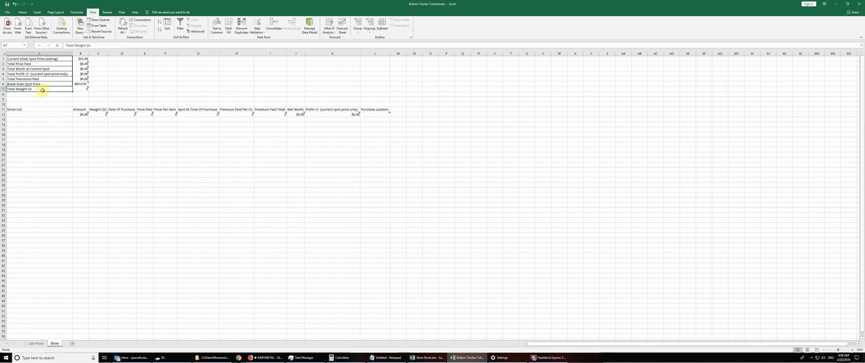
Examine the silver list heading, its first entry cell and the input note on the first Amount cell.
click(61, 123)
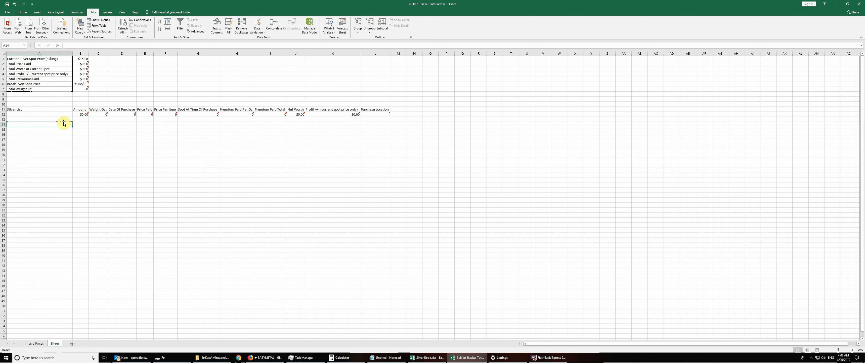
click(53, 110)
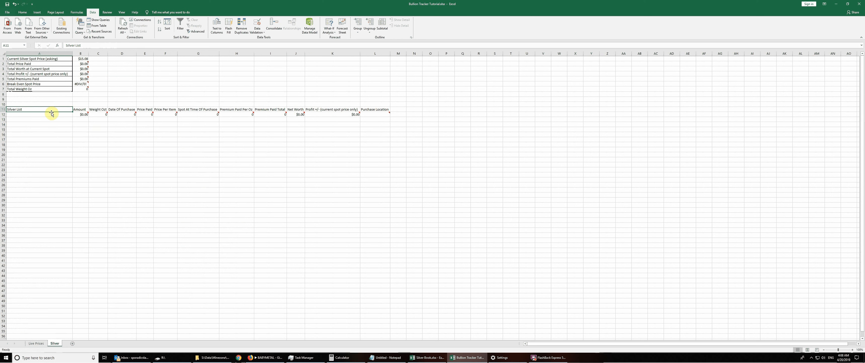
click(35, 115)
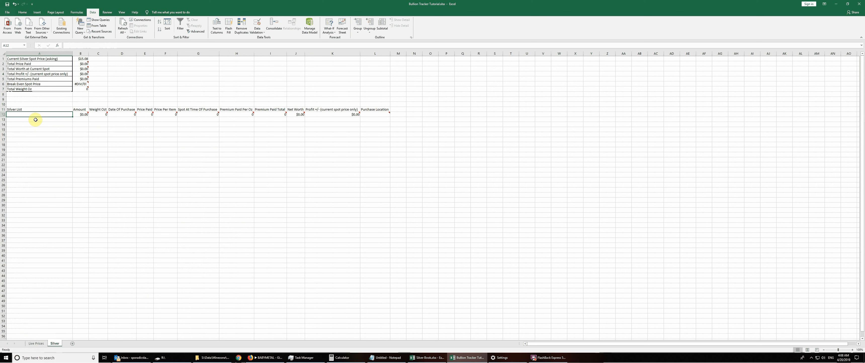
click(82, 113)
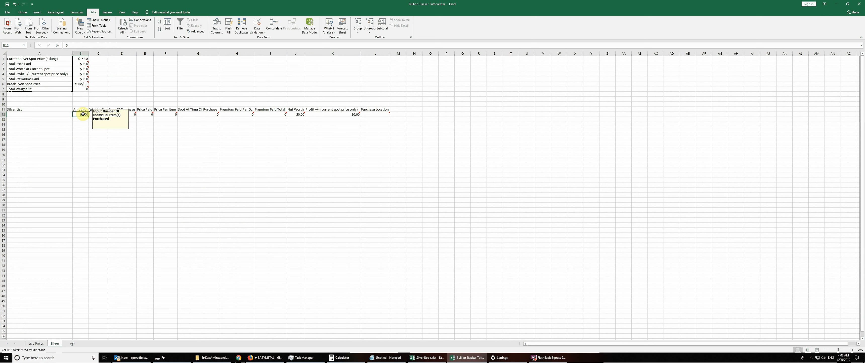
click(81, 164)
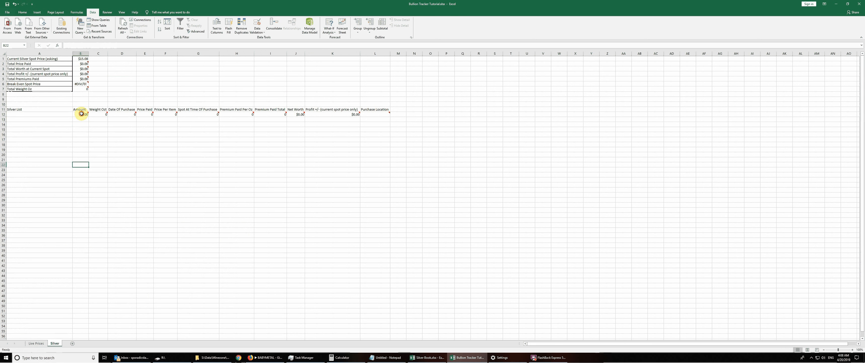
Format the Amount column cells B12 to B40 as Number.
drag(82, 114, 78, 255)
right_click(84, 208)
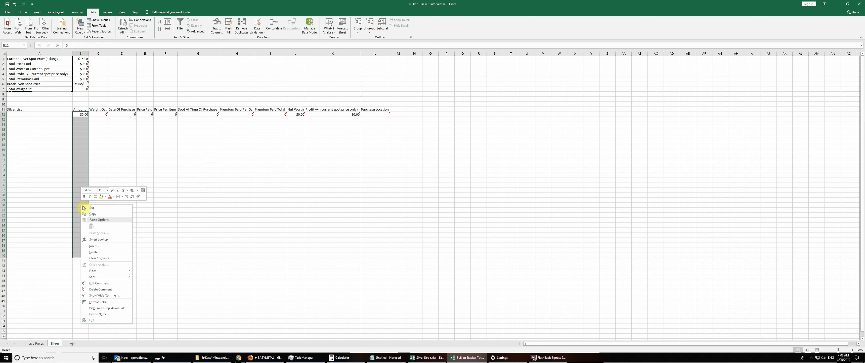
click(101, 302)
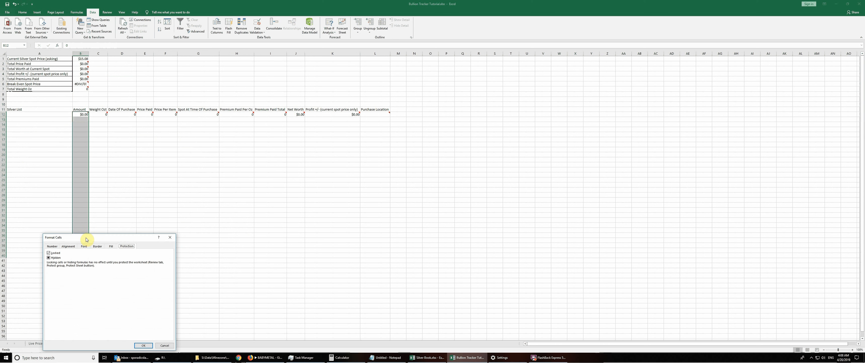
click(52, 246)
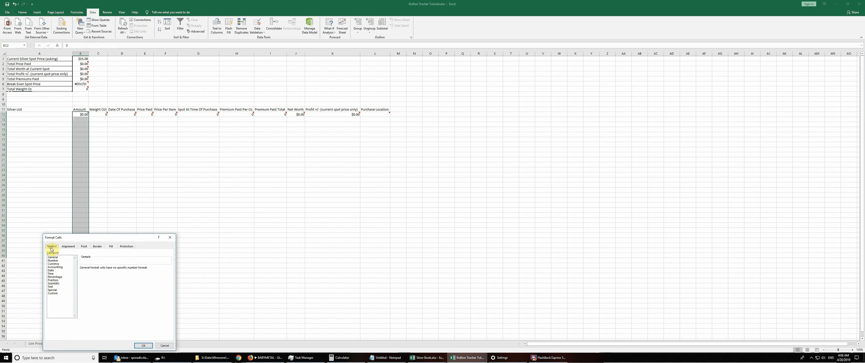
click(54, 260)
key(Return)
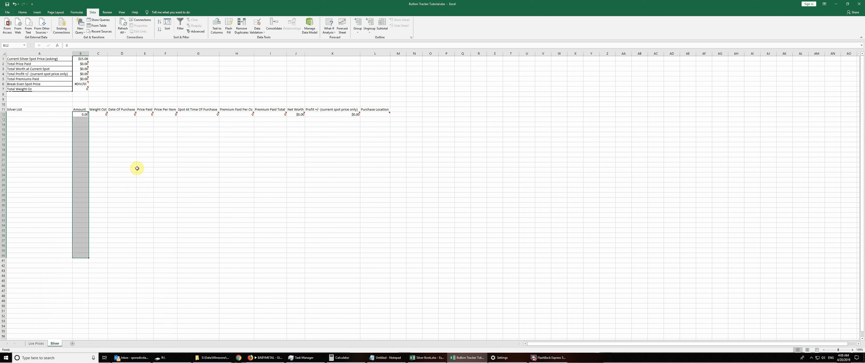
Set the number format of the Amount cells to 0 decimal places.
right_click(82, 114)
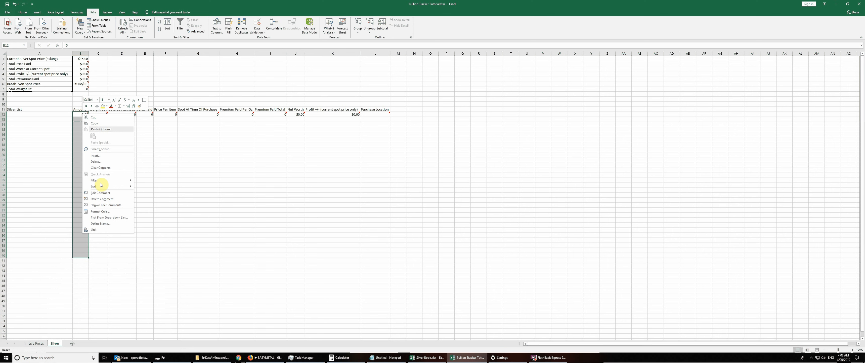
click(102, 213)
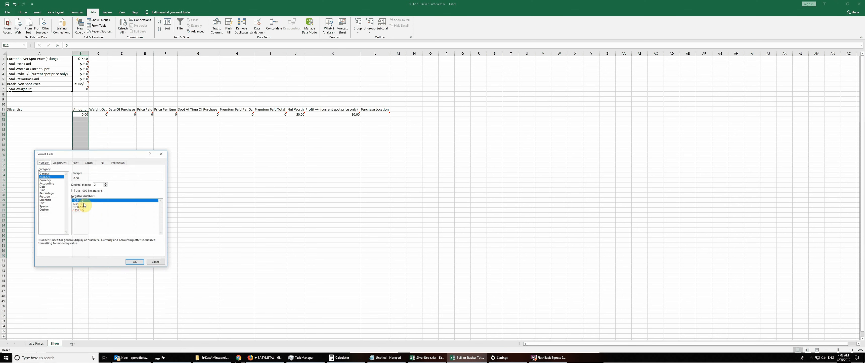
click(105, 186)
click(105, 186)
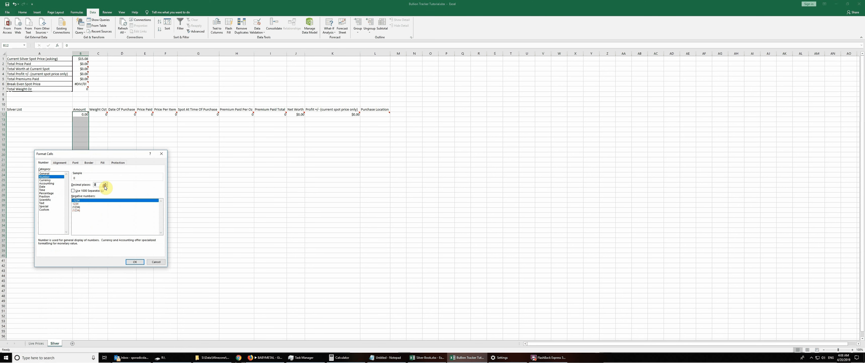
click(134, 262)
click(121, 153)
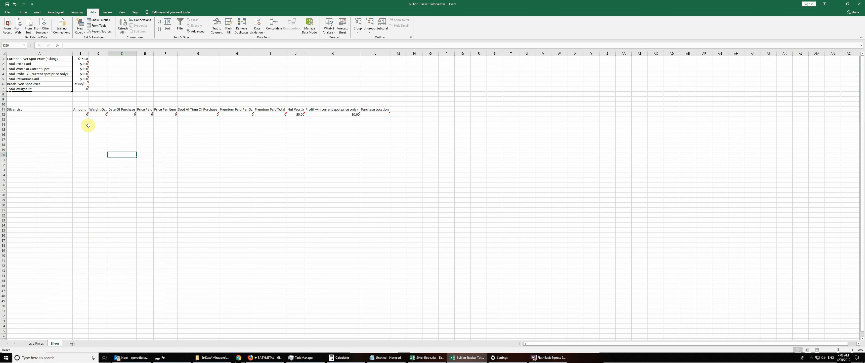
Examine the first-row Amount, weight and Date Of Purchase cells and their input notes.
mouse_move(82, 115)
click(103, 115)
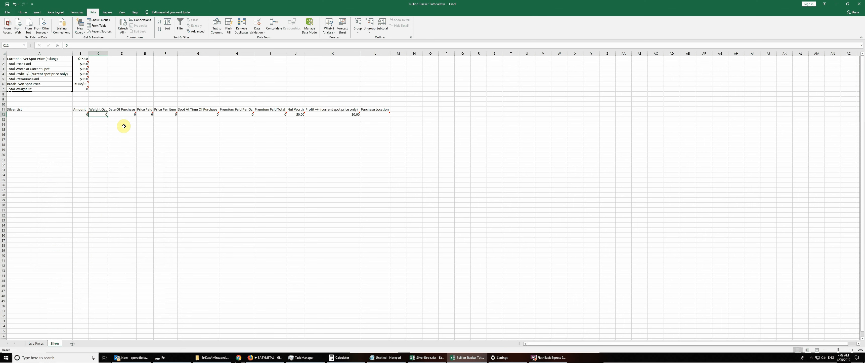
mouse_move(123, 114)
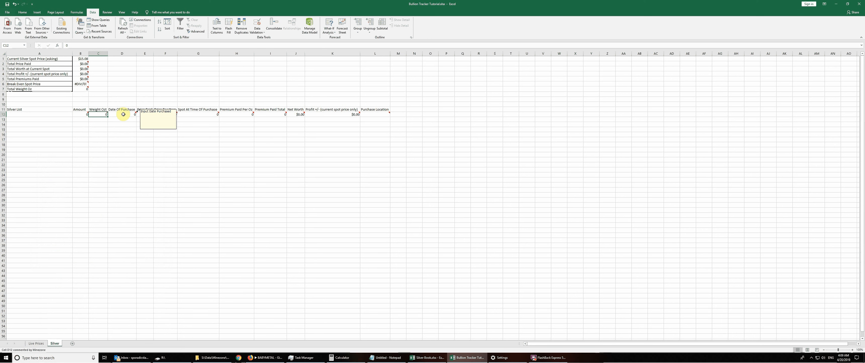
click(124, 114)
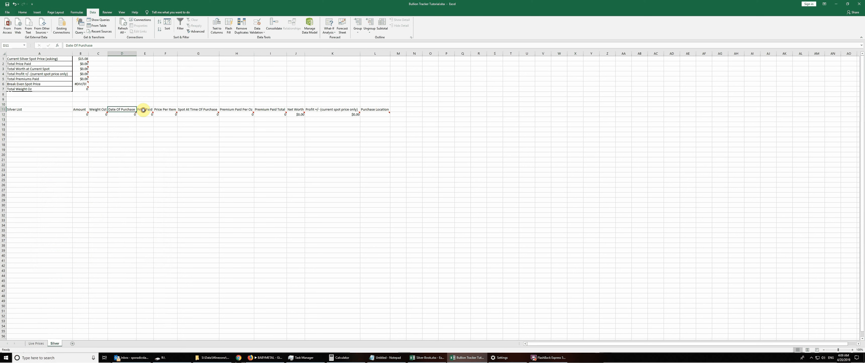
Examine the Price Paid, Price Per Item and Spot At Time Of Purchase columns and the first-row input notes.
click(143, 110)
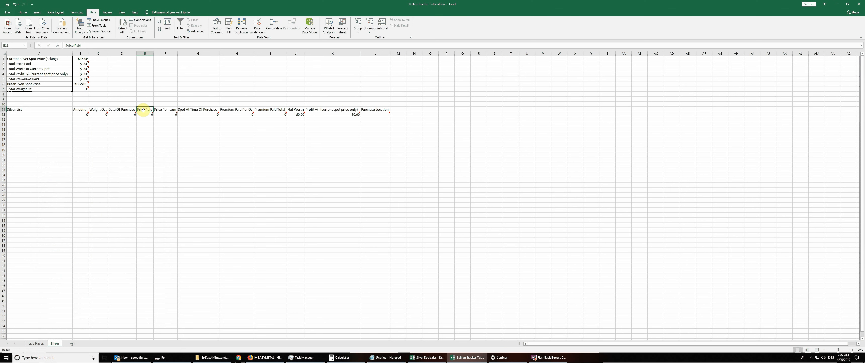
click(166, 109)
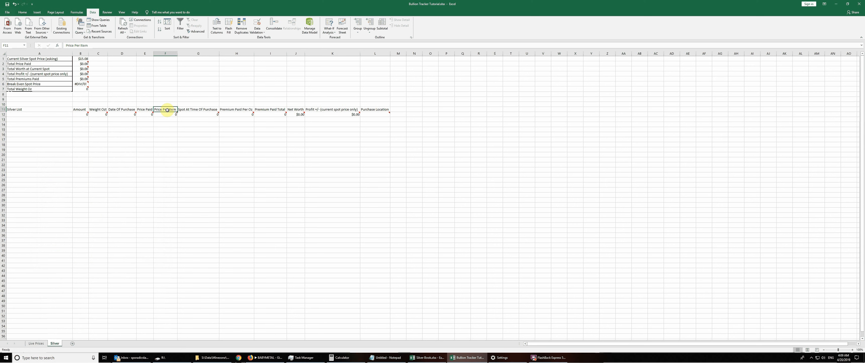
click(195, 115)
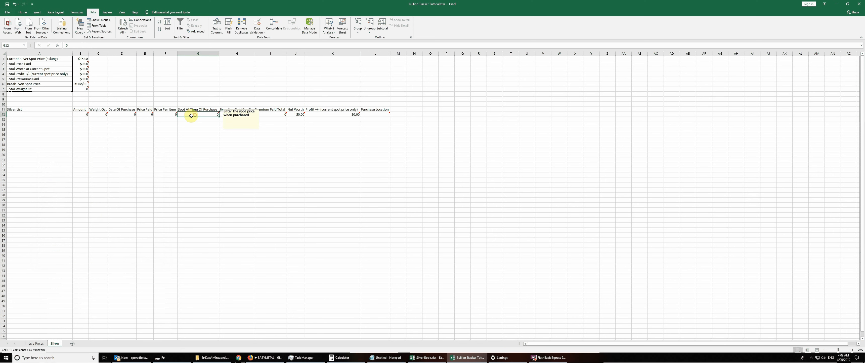
click(81, 115)
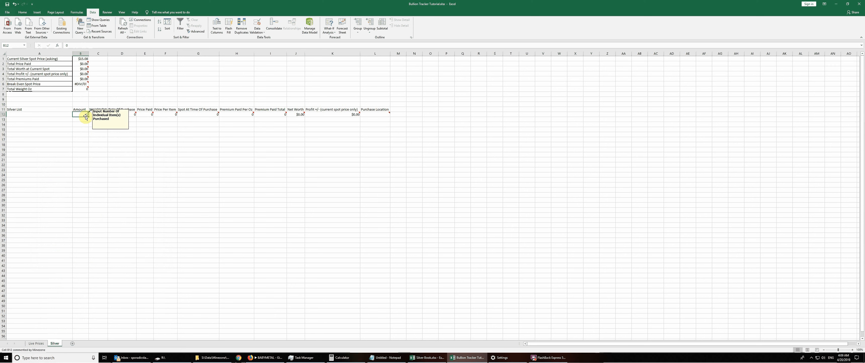
mouse_move(97, 116)
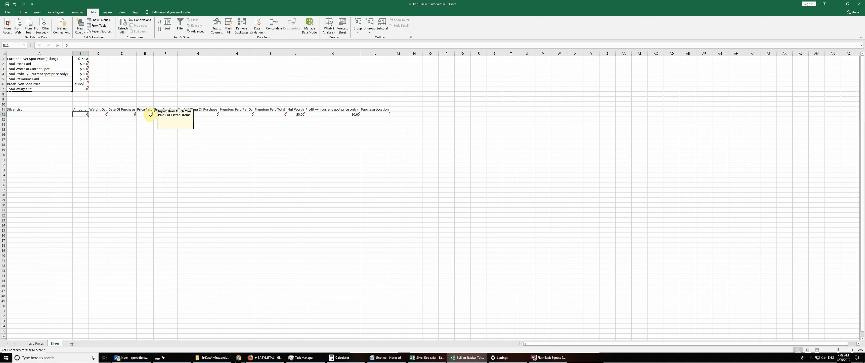
mouse_move(157, 114)
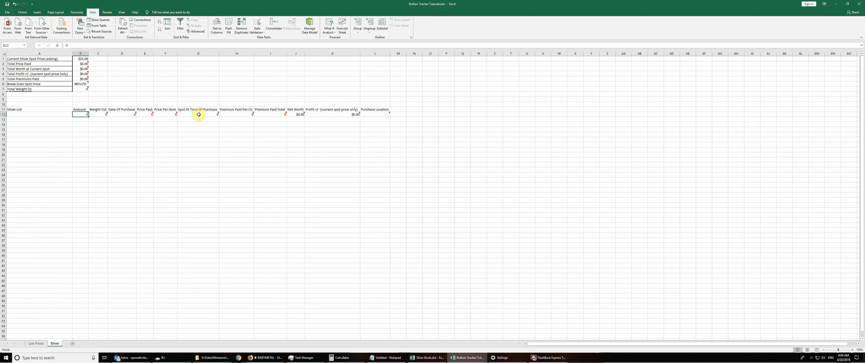
mouse_move(236, 114)
Examine the summary cells from Total Price Paid to Total Weight Oz, including their notes.
click(116, 72)
click(81, 64)
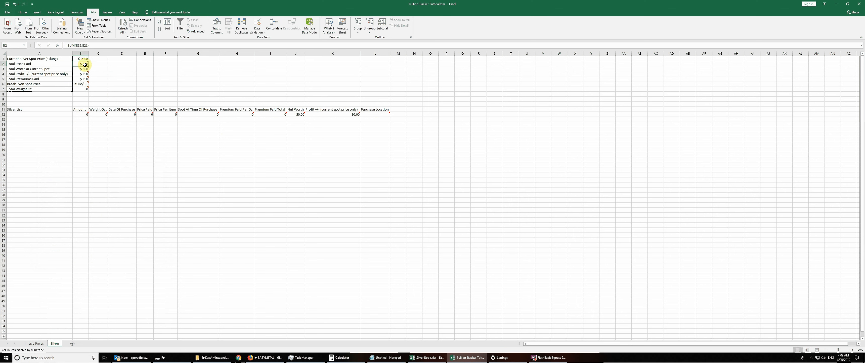
mouse_move(85, 64)
mouse_move(84, 88)
Examine the calculated Premium Paid Per Oz, Premium Paid Total, Net Worth and Profit columns, including their first-row notes.
click(241, 110)
drag(241, 110, 358, 114)
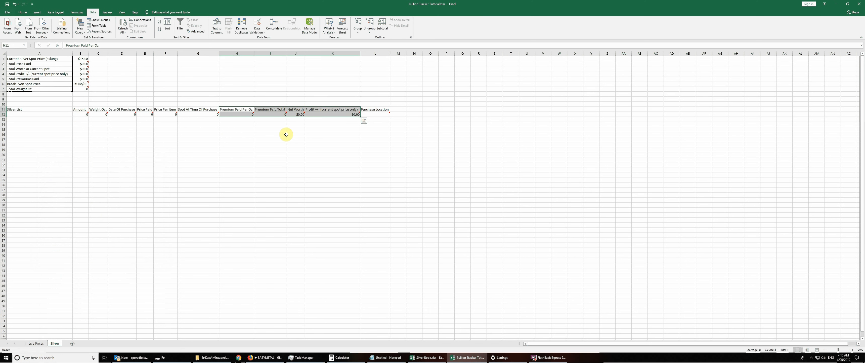
click(279, 136)
click(247, 123)
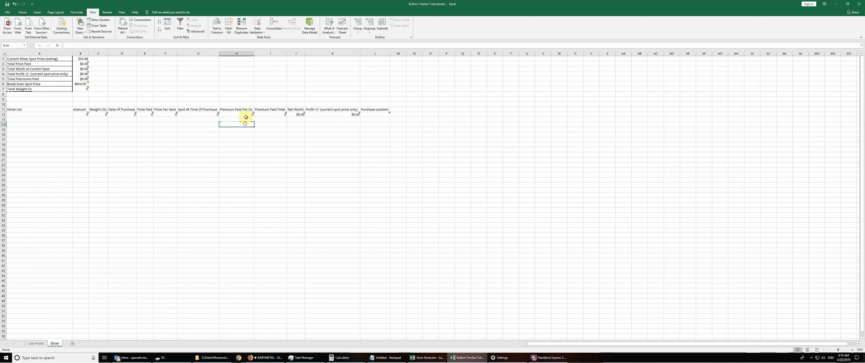
click(247, 114)
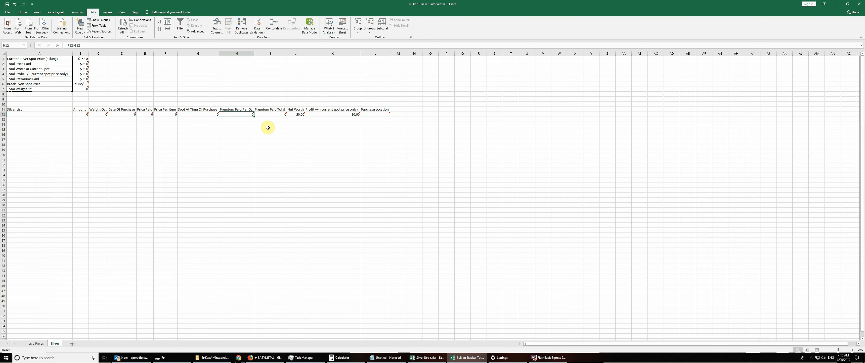
mouse_move(272, 114)
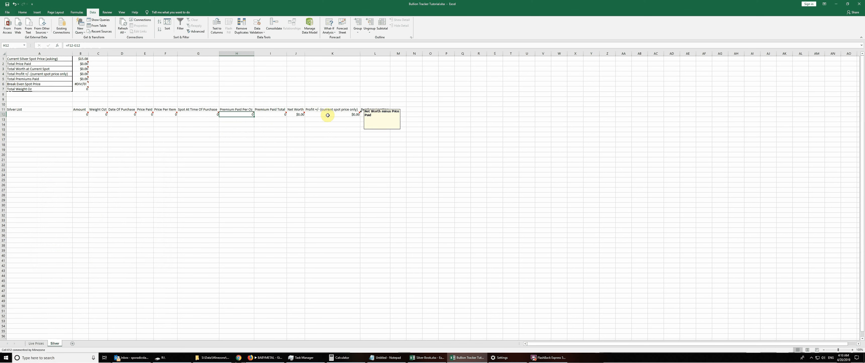
click(328, 115)
click(244, 153)
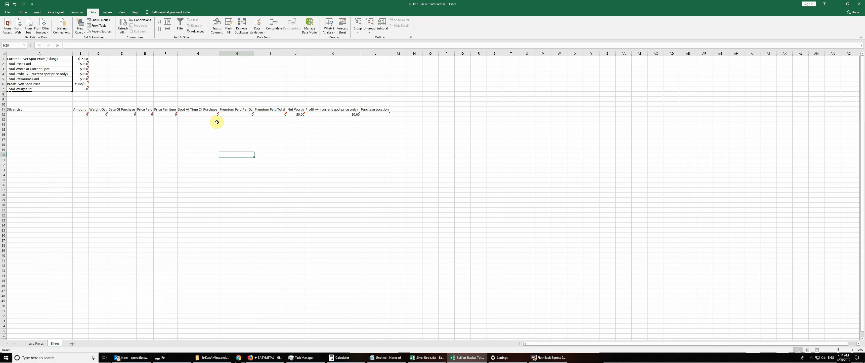
click(209, 115)
click(238, 114)
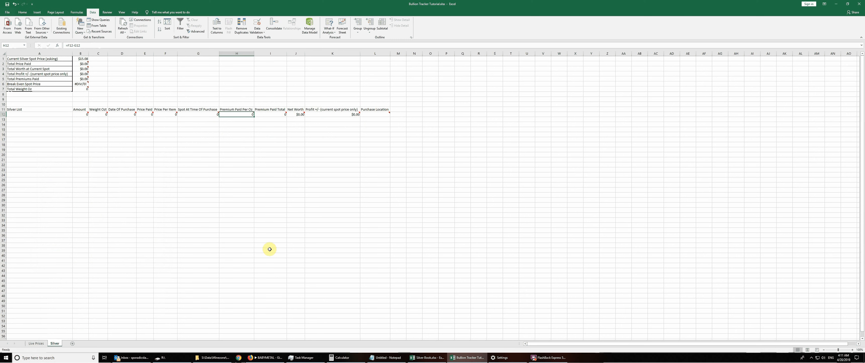
Fill the Premium Paid Per Oz formula from H12 down to H20 and check the copied formulas.
click(549, 356)
mouse_move(244, 115)
drag(255, 117, 247, 155)
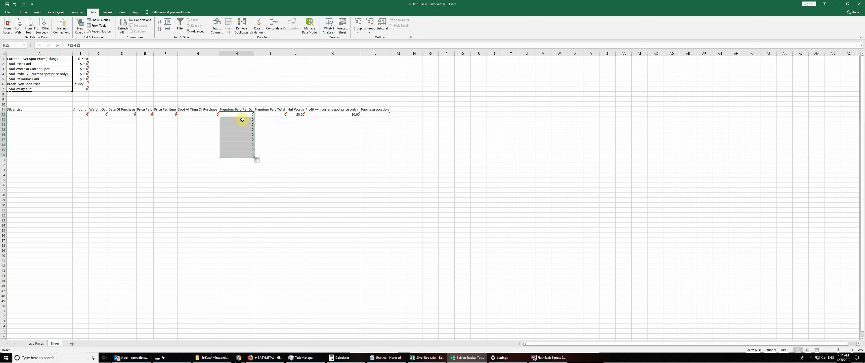
click(242, 120)
click(242, 124)
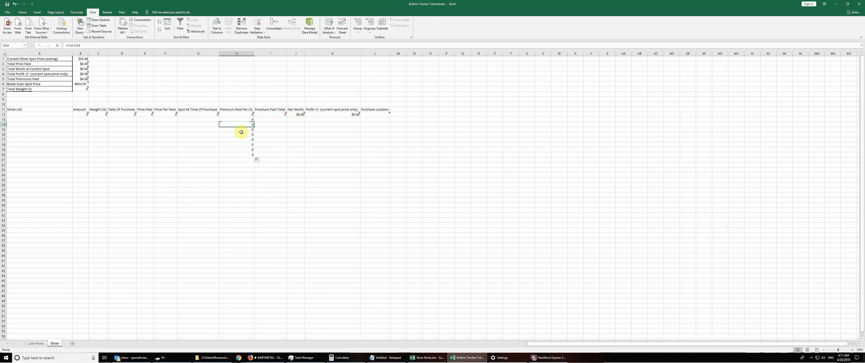
click(240, 135)
click(241, 139)
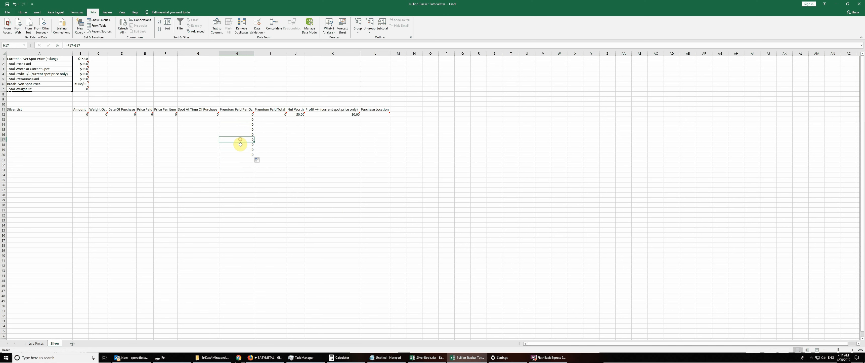
click(241, 145)
click(239, 149)
click(239, 154)
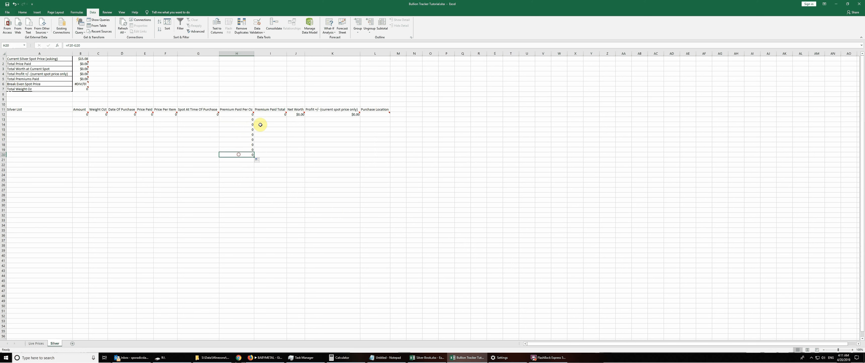
Fill the Premium Paid Total formula from I12 down to I20 and check the copied formulas.
click(271, 114)
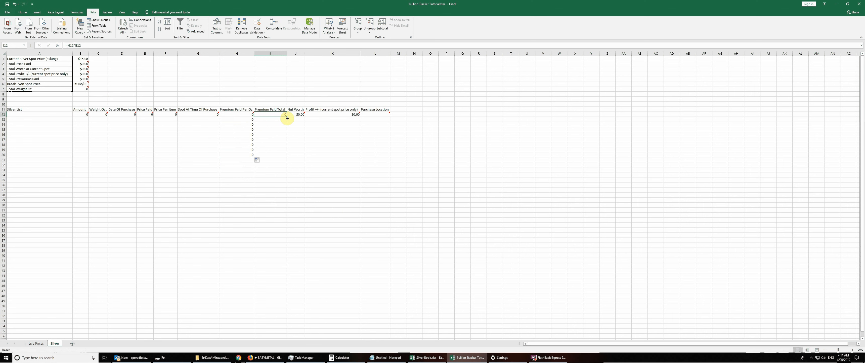
drag(287, 118, 286, 154)
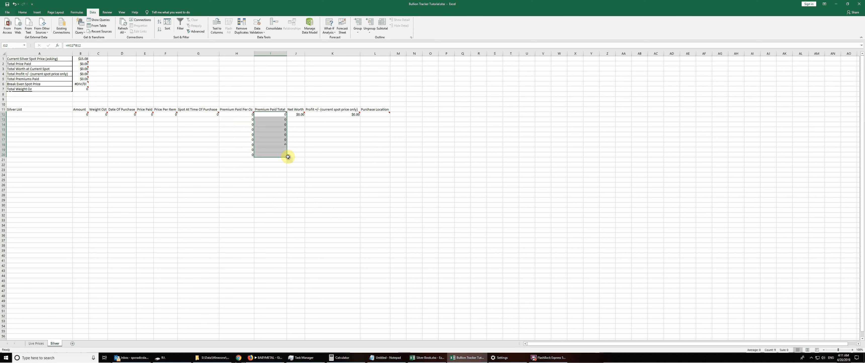
click(278, 119)
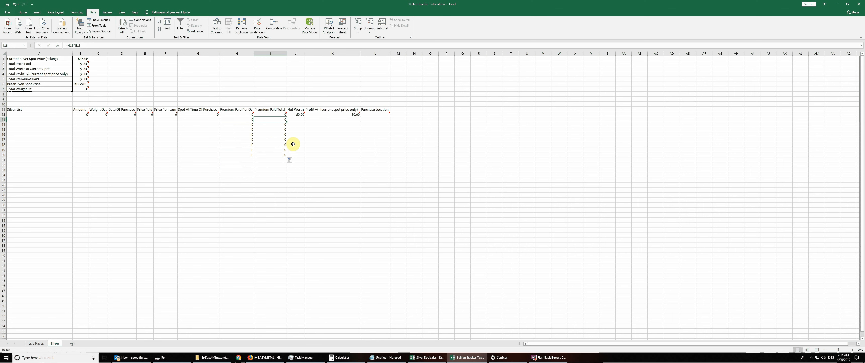
click(280, 124)
click(278, 129)
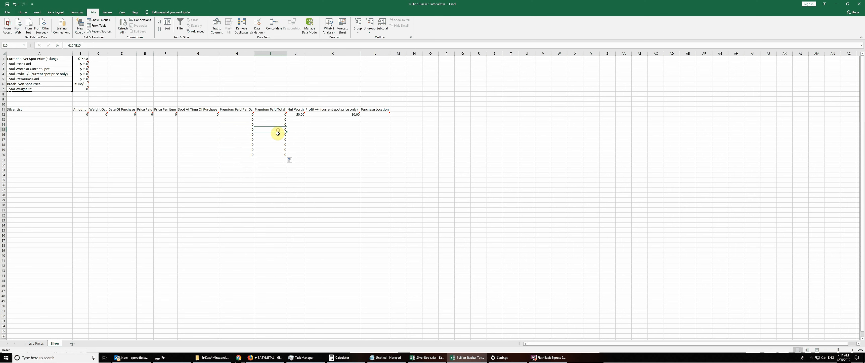
click(279, 134)
click(276, 139)
click(274, 144)
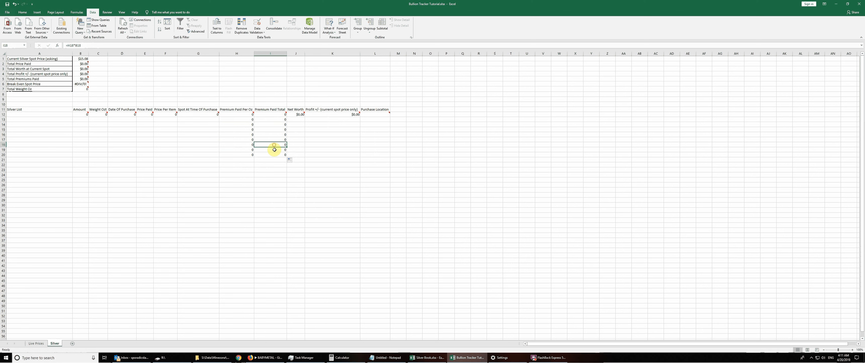
click(275, 150)
click(273, 159)
Fill the Net Worth formula from J12 down to J20 and dismiss the circular reference warning.
click(300, 114)
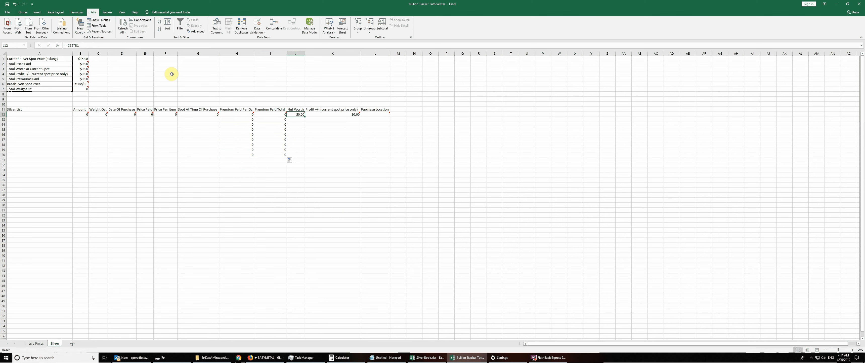
click(303, 123)
click(301, 115)
drag(306, 116, 304, 157)
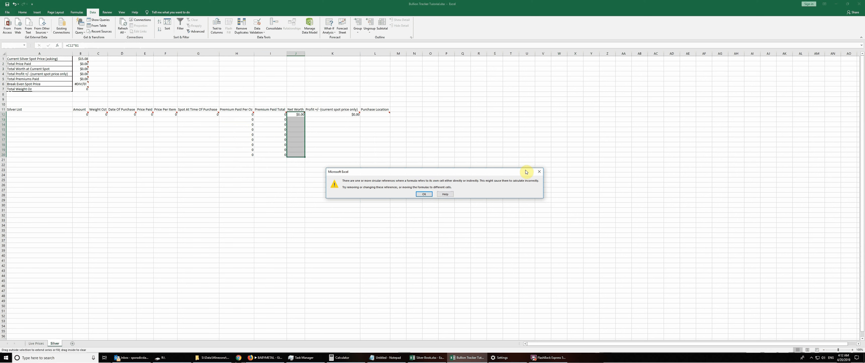
click(540, 171)
click(449, 156)
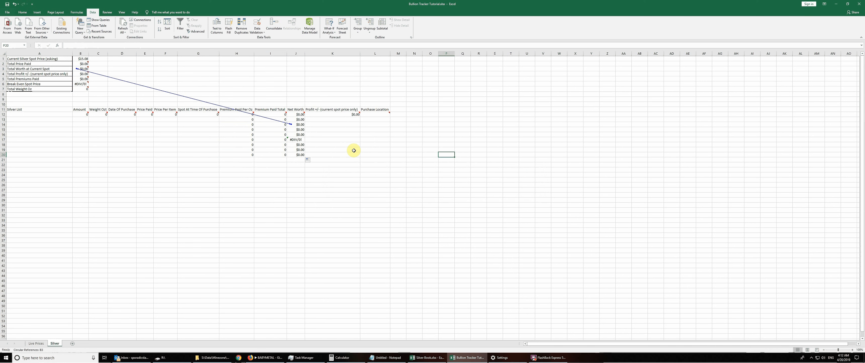
Correct the Net Worth formulas in J13 and J14 so they multiply by the current spot price in B1.
click(295, 114)
click(298, 119)
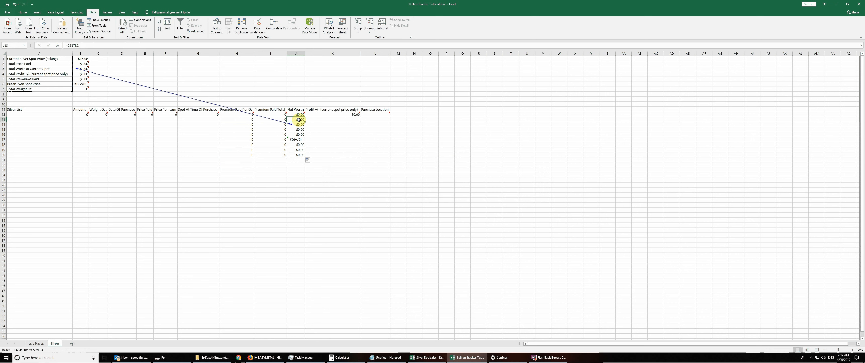
click(184, 45)
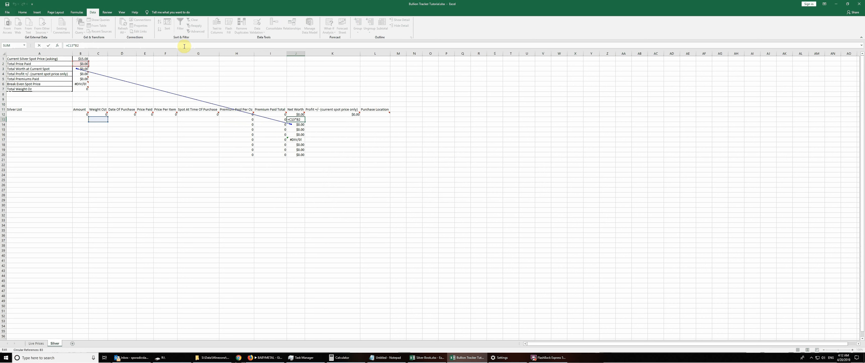
key(Return)
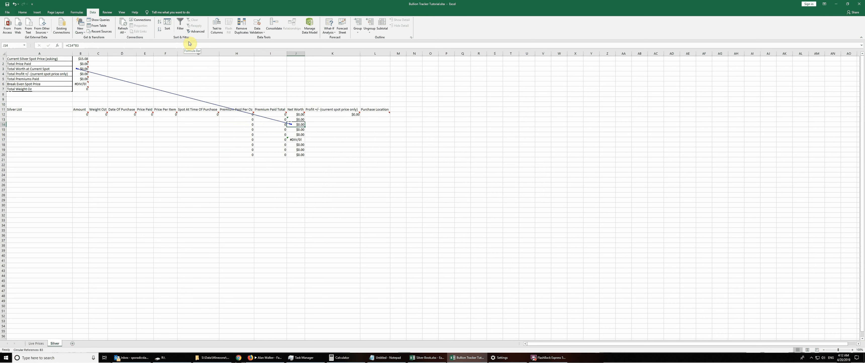
click(190, 46)
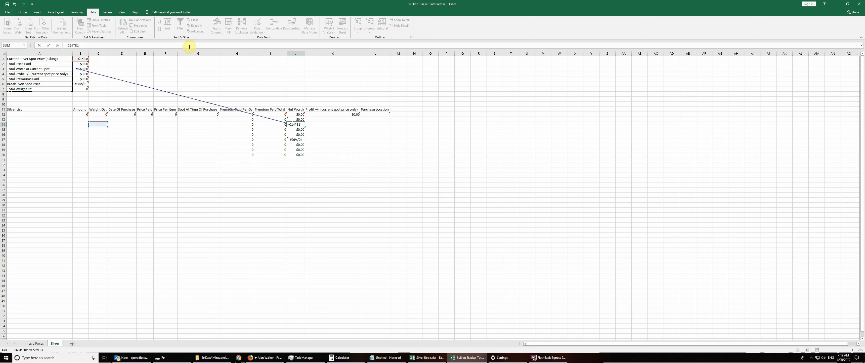
key(Return)
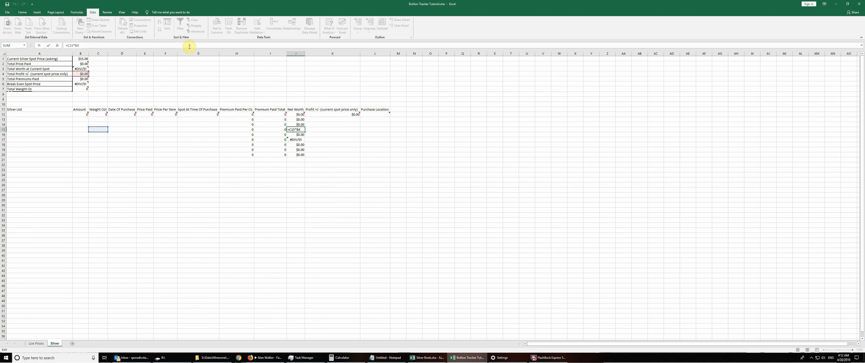
Change the spot price reference to B1 in the Net Worth formulas of J15, J16 and J17.
key(Return)
click(189, 47)
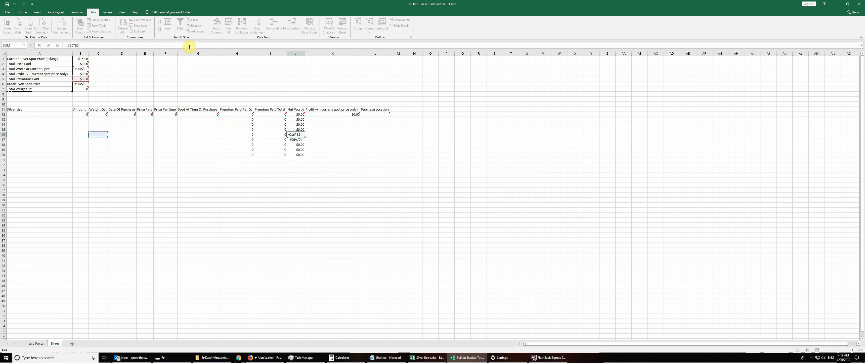
key(Return)
click(189, 46)
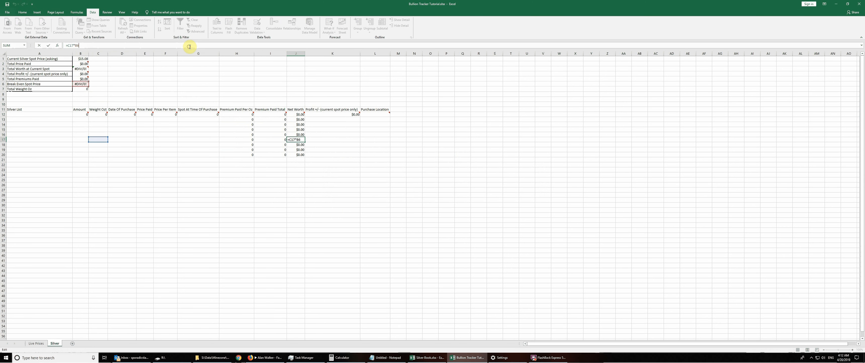
text(1)
key(Return)
Point the Net Worth formulas in J18, J19 and J20 to the current spot price in B1.
click(190, 46)
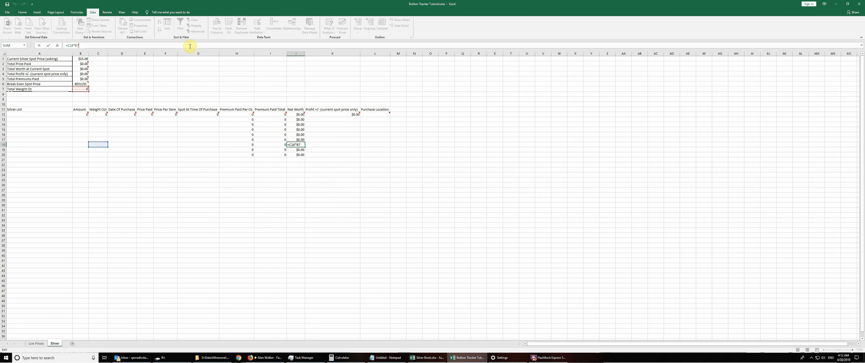
key(BackSpace)
text(1)
key(Return)
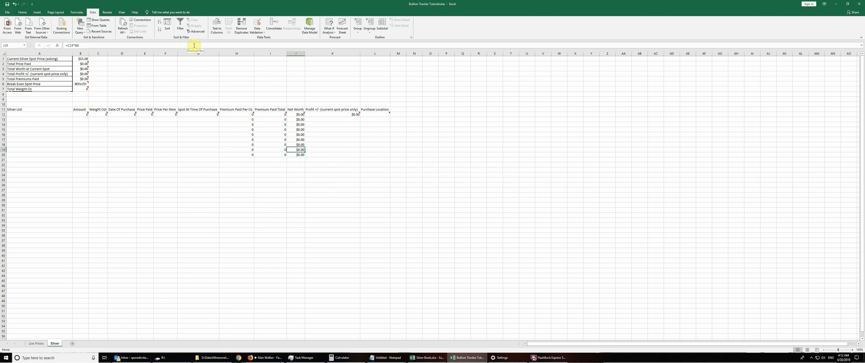
click(194, 46)
key(Return)
click(194, 45)
key(BackSpace)
text(1)
key(Return)
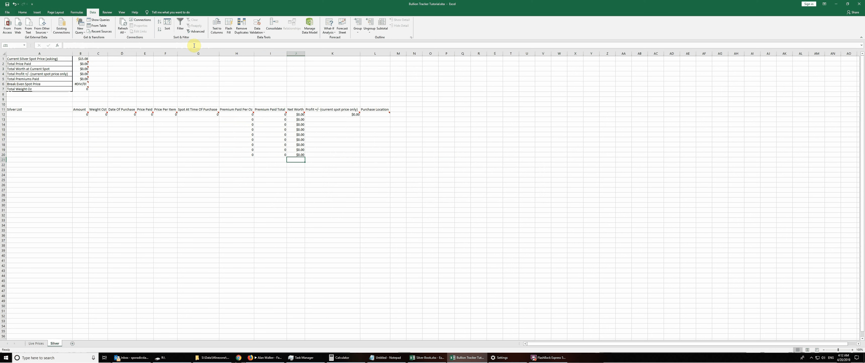
Fill the Profit +/- formula from K12 down to K20 and check the copied formulas in the filled rows.
click(337, 116)
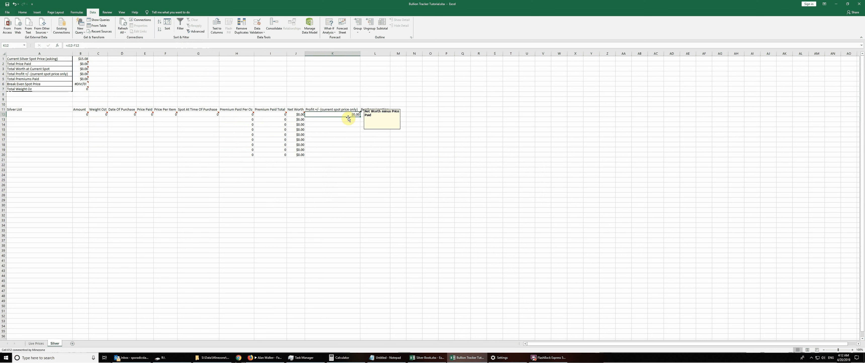
drag(361, 117, 354, 159)
click(347, 119)
click(341, 130)
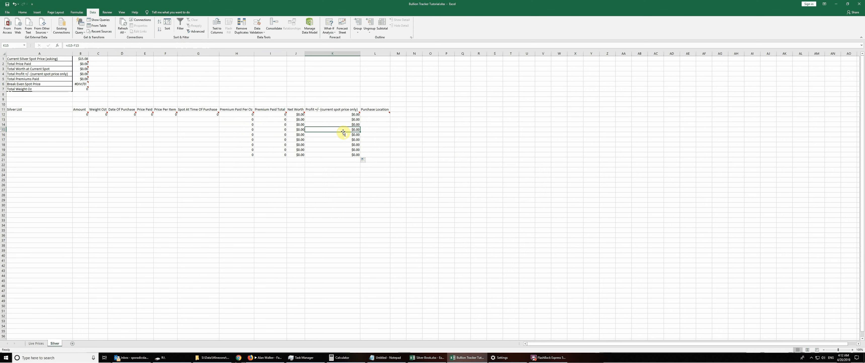
click(342, 136)
click(341, 144)
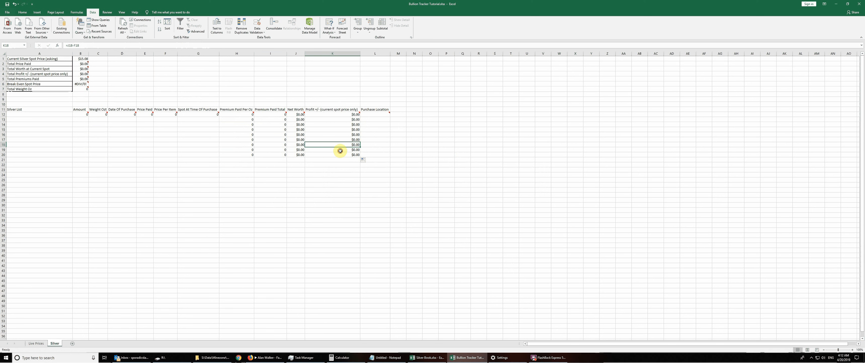
click(340, 149)
click(340, 160)
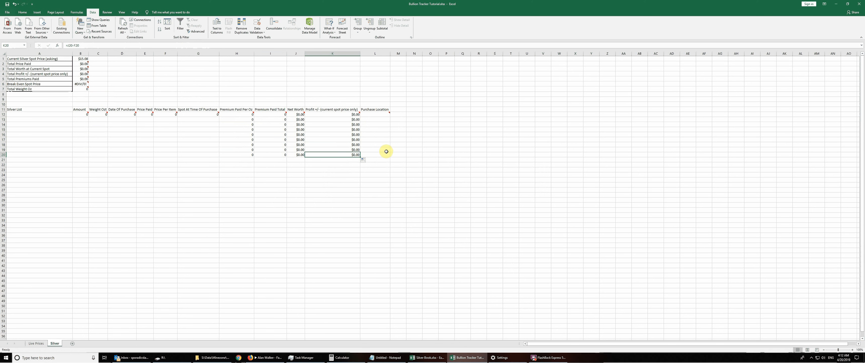
click(391, 138)
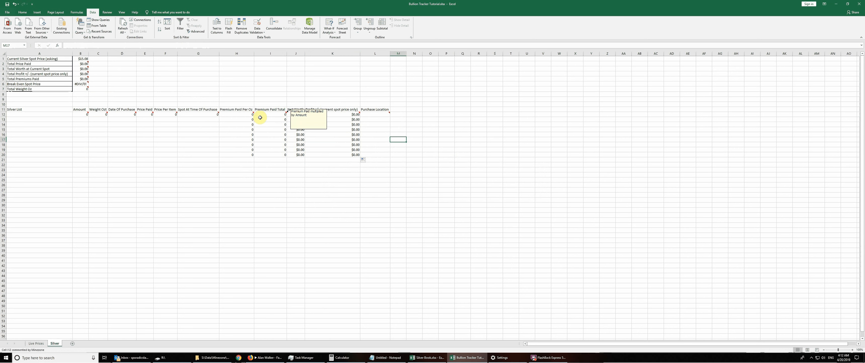
click(239, 114)
drag(238, 114, 338, 154)
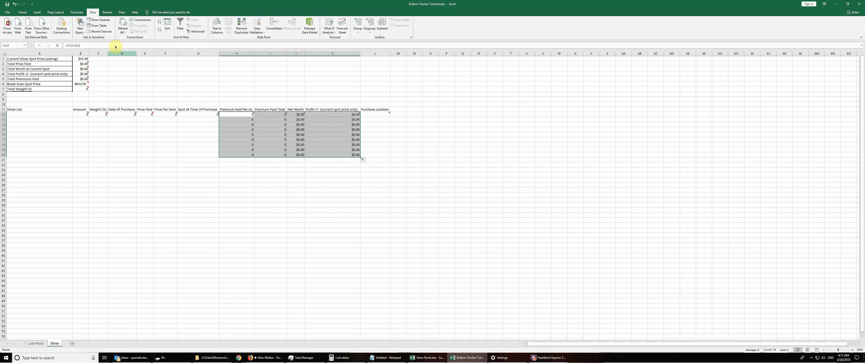
click(109, 13)
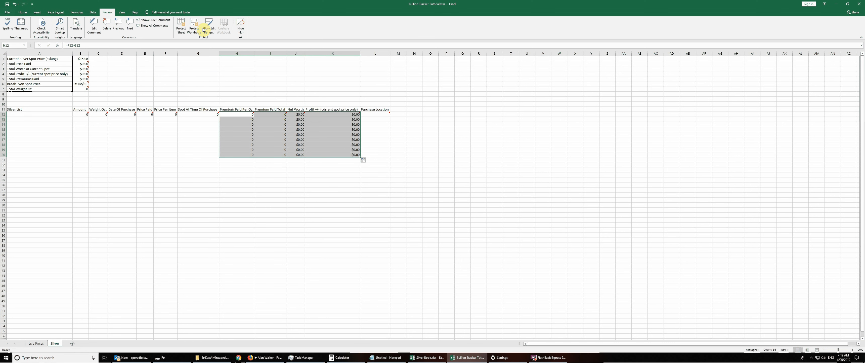
click(181, 28)
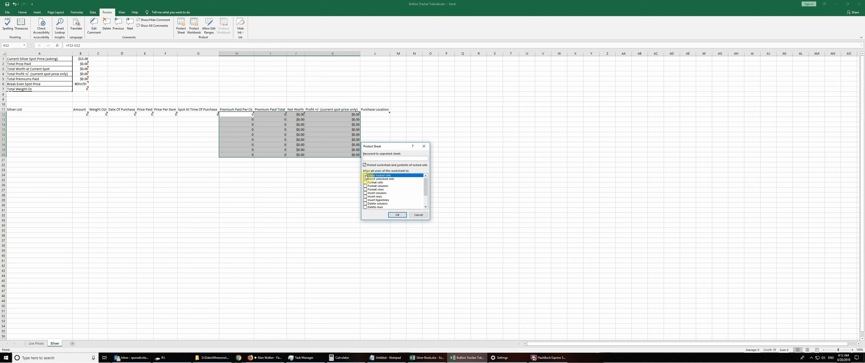
click(366, 175)
click(419, 214)
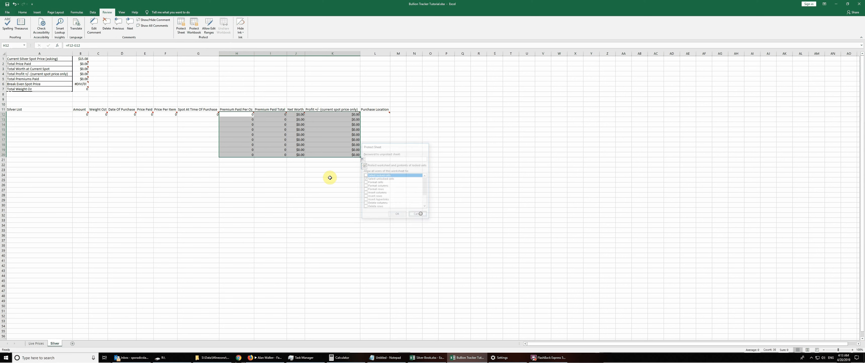
right_click(261, 125)
click(188, 136)
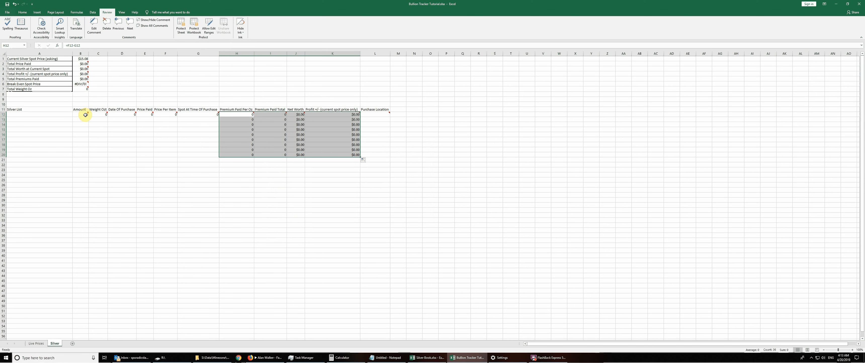
Turn off the Locked and Hidden protection attributes for the input cells in columns B to G from row 12 down.
drag(85, 115, 205, 333)
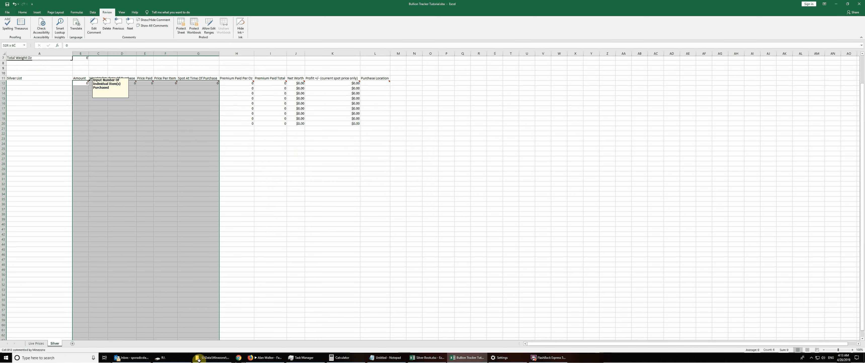
right_click(161, 114)
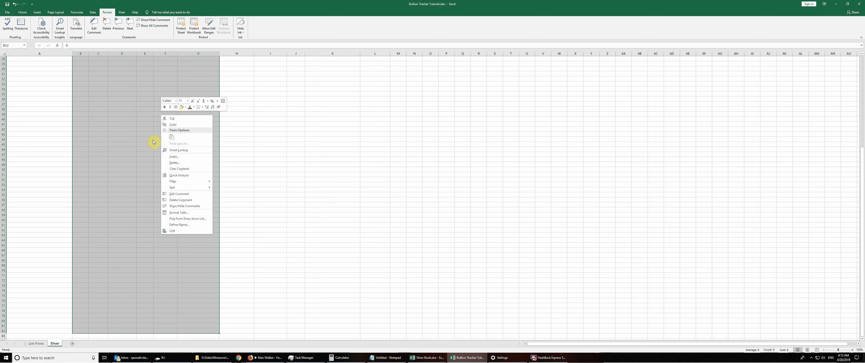
click(183, 213)
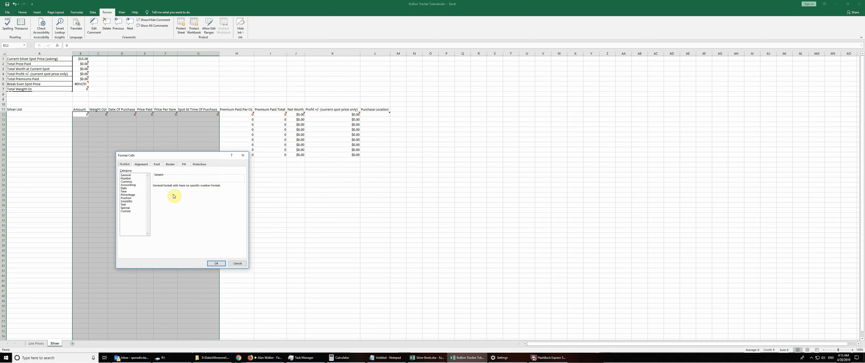
click(198, 165)
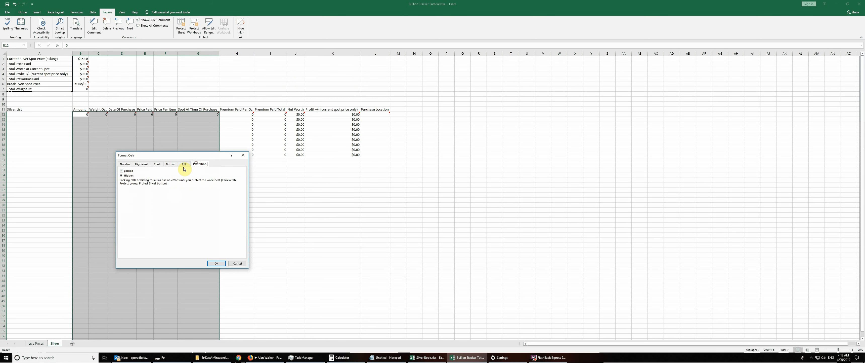
click(122, 175)
click(121, 176)
click(121, 171)
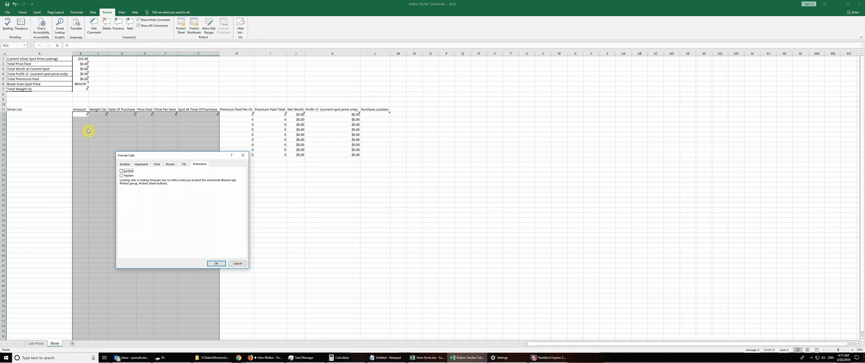
click(217, 263)
click(260, 199)
Check the Locked protection attribute of the formula cells in columns H to K from row 12 down.
drag(244, 113, 330, 247)
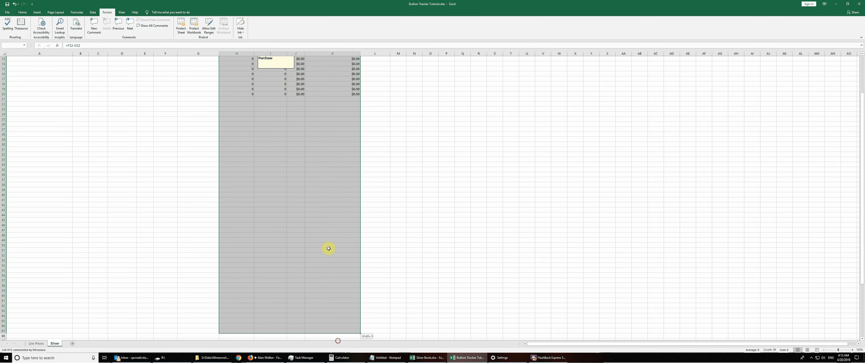
right_click(258, 124)
click(282, 223)
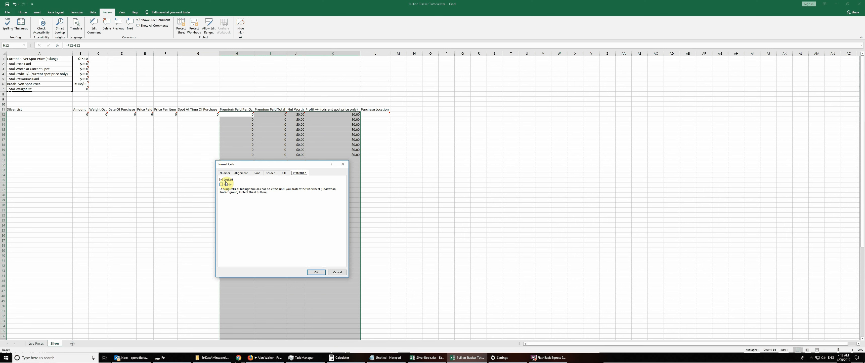
click(315, 274)
click(114, 150)
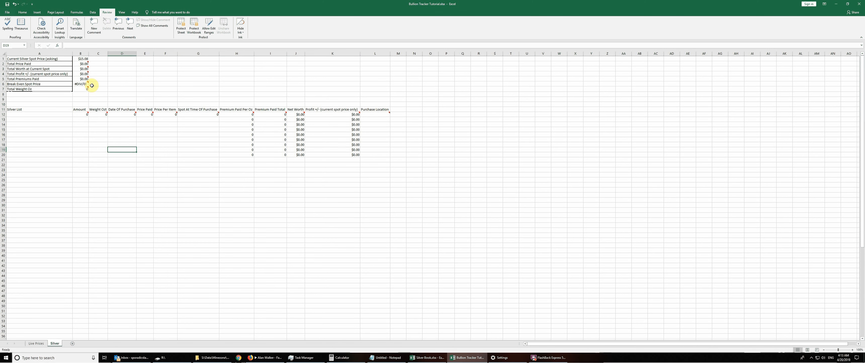
drag(83, 59, 83, 88)
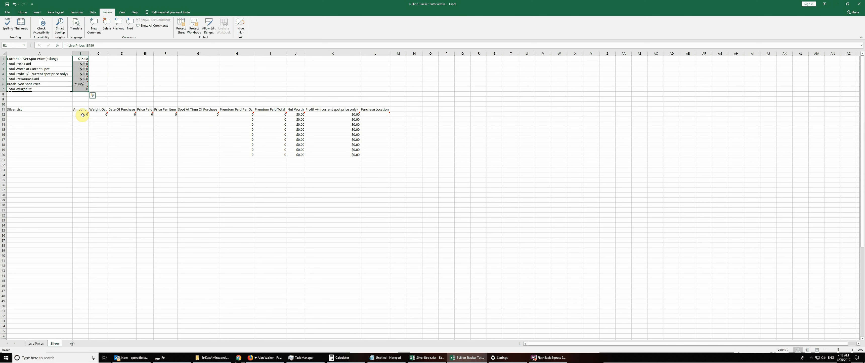
mouse_move(81, 70)
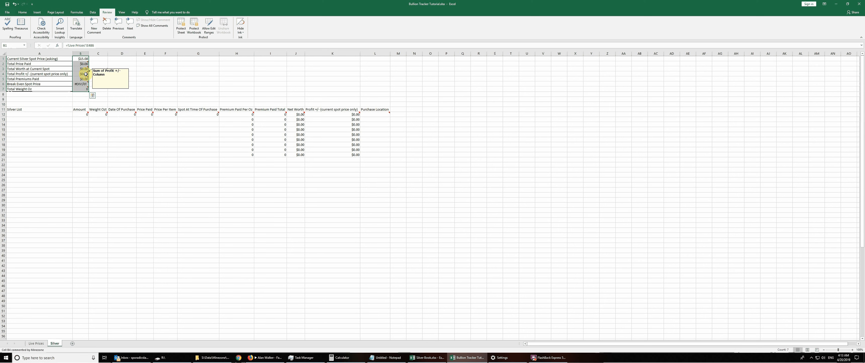
click(145, 69)
click(183, 29)
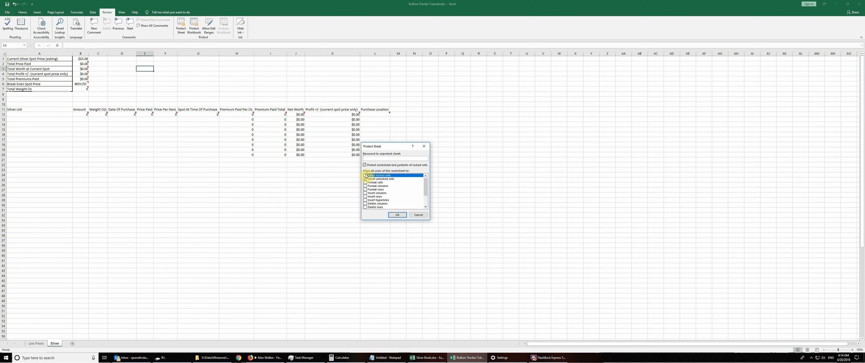
click(366, 176)
click(401, 215)
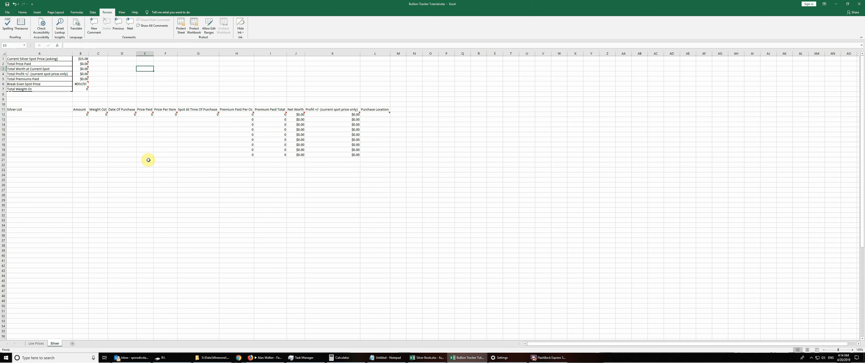
Unlock the Silver List name cells in column A from row 12 down to row 54.
drag(41, 115, 50, 326)
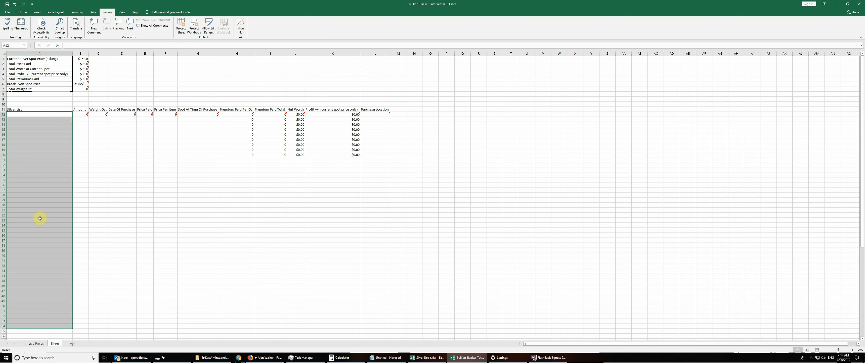
right_click(37, 167)
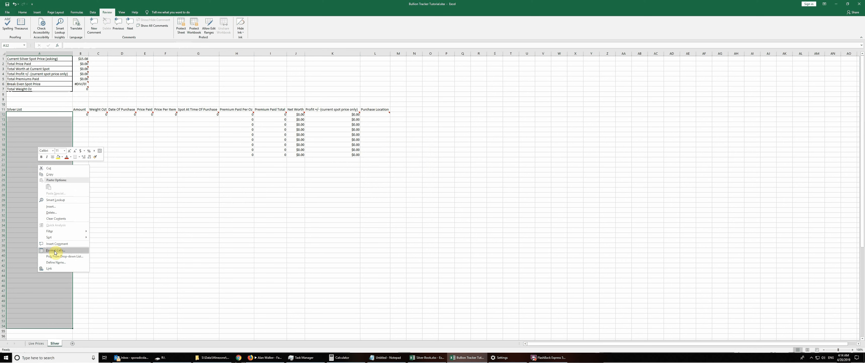
click(56, 251)
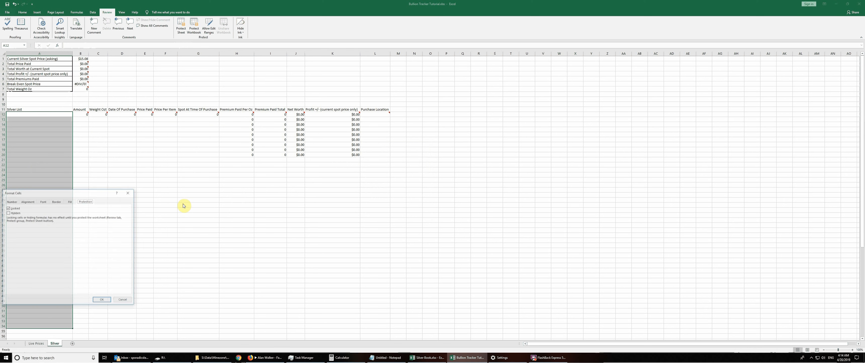
click(8, 208)
click(103, 300)
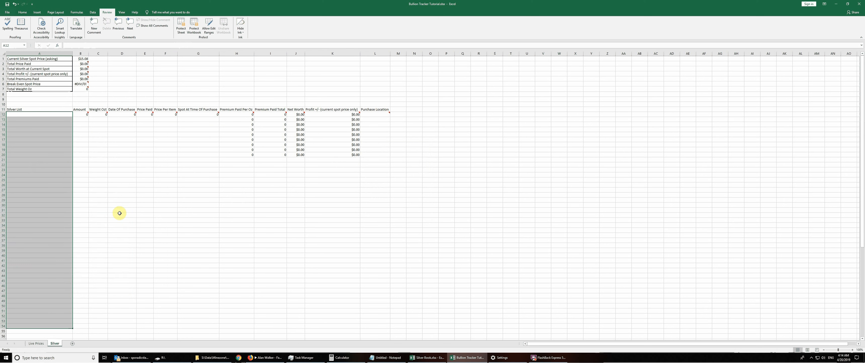
click(122, 174)
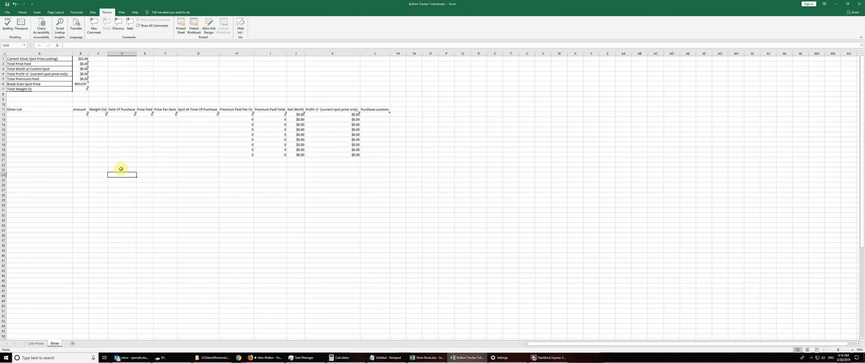
Protect the sheet without a password, disallowing selection of locked cells, and test selecting input cells in columns A to G.
click(181, 26)
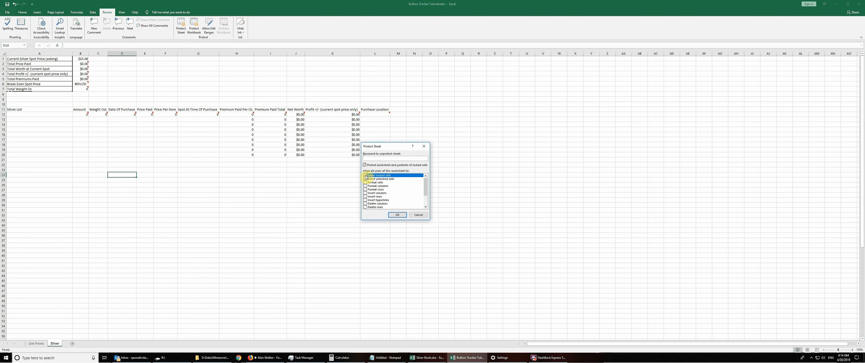
click(397, 214)
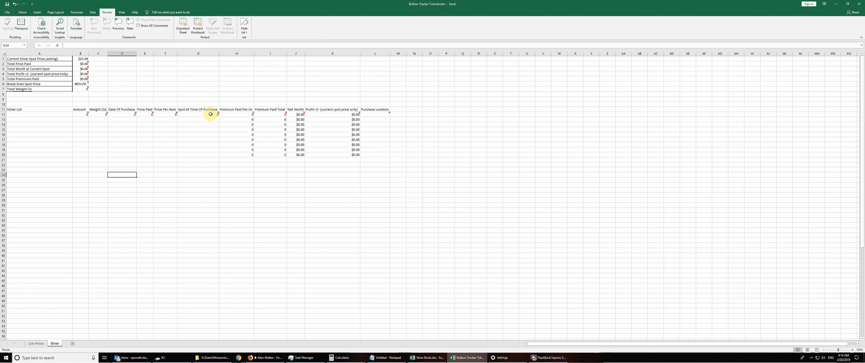
click(209, 124)
click(206, 139)
click(206, 154)
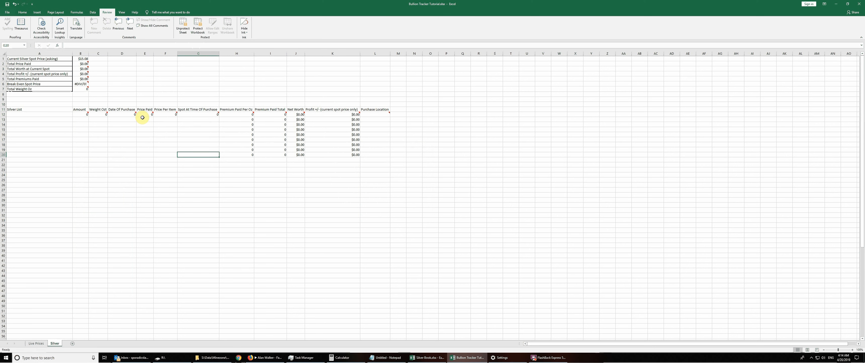
mouse_move(52, 117)
mouse_down()
mouse_move(208, 153)
mouse_move(199, 158)
mouse_move(199, 187)
mouse_move(198, 140)
mouse_up()
click(198, 136)
Copy the item name 2015 1 oz Chinese Silver Panda from the Silver Book workbook and paste it into A12 of the Silver sheet.
click(44, 116)
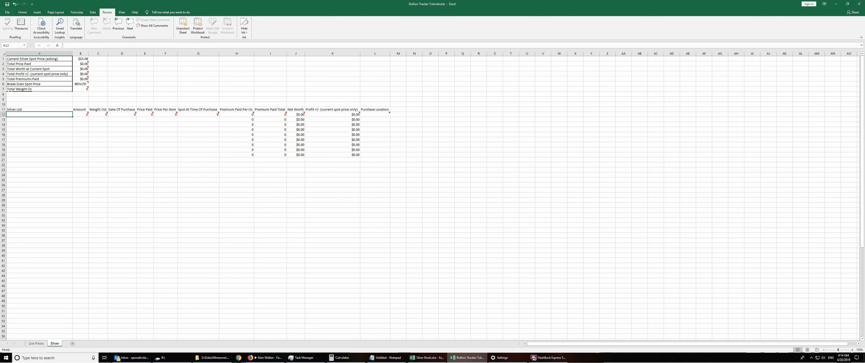
key(alt+Tab)
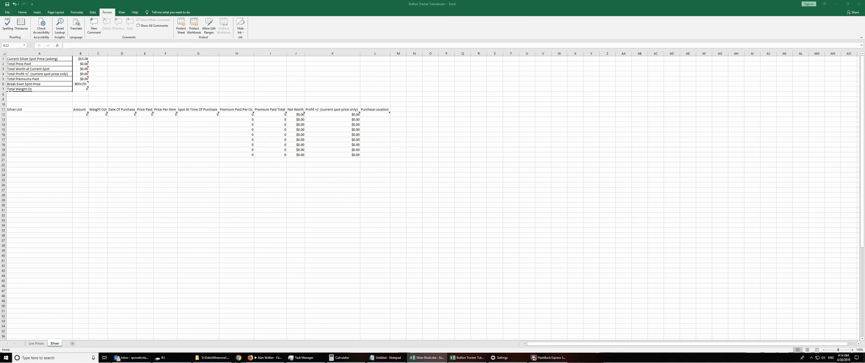
key(ctrl+c)
click(23, 115)
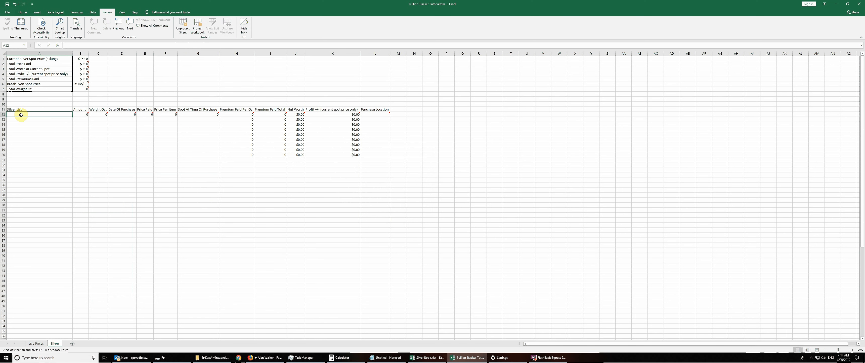
key(ctrl+v)
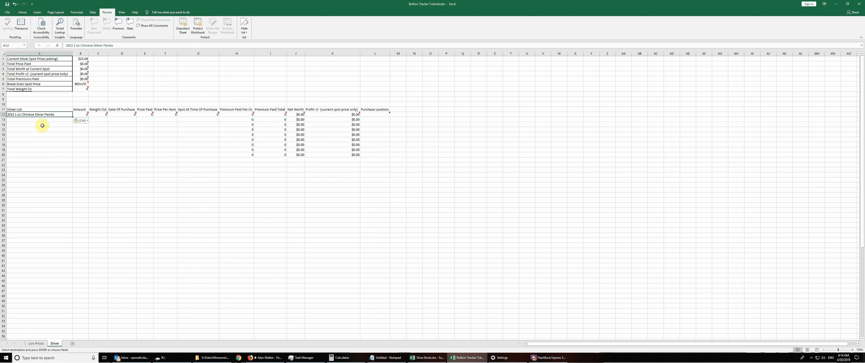
click(84, 115)
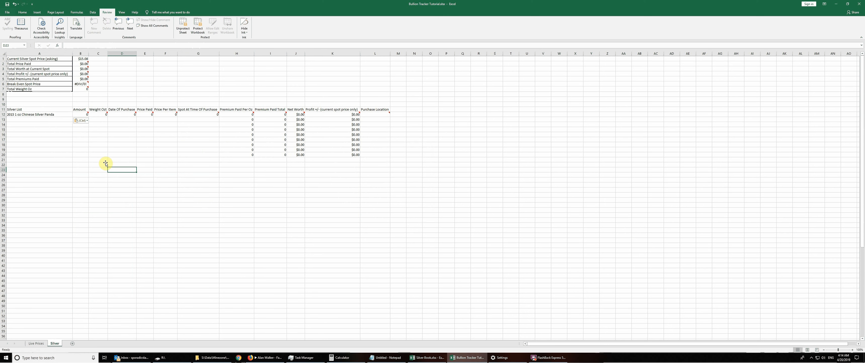
Undo the item name pasted in A12 and try pasting into the cell with the default paste option.
key(ctrl+z)
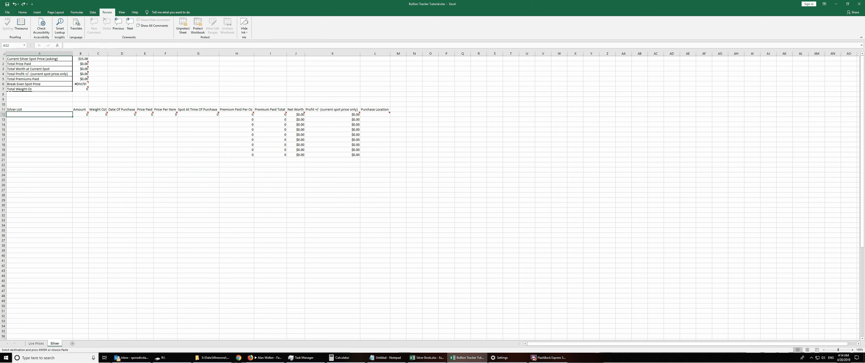
key(ctrl+c)
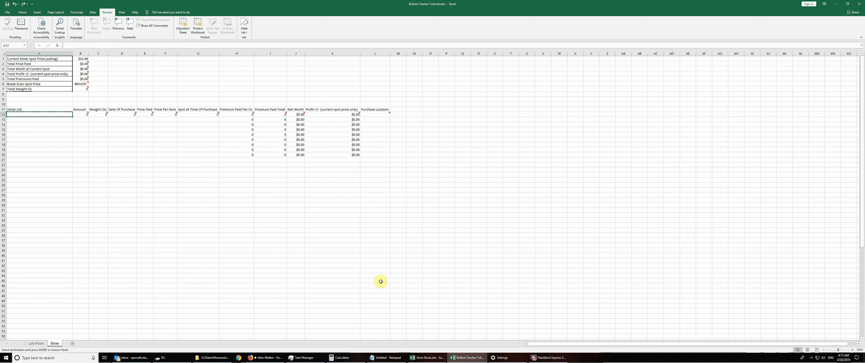
right_click(37, 116)
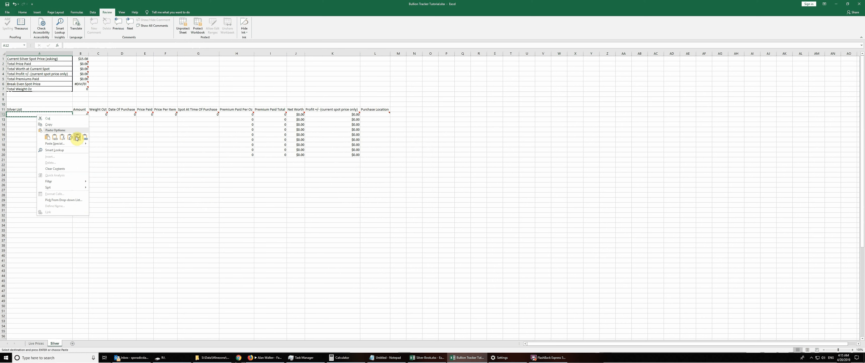
click(48, 138)
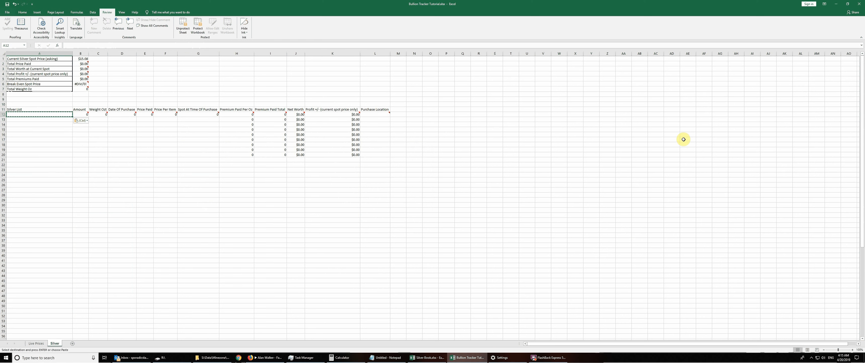
Copy 2015 1 oz Chinese Silver Panda again from the Silver Book workbook into cell A12 of the tracker's Silver sheet.
key(alt+Tab)
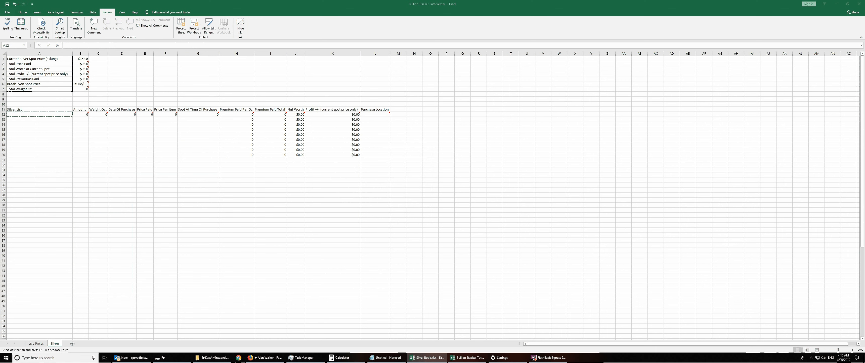
key(ctrl+c)
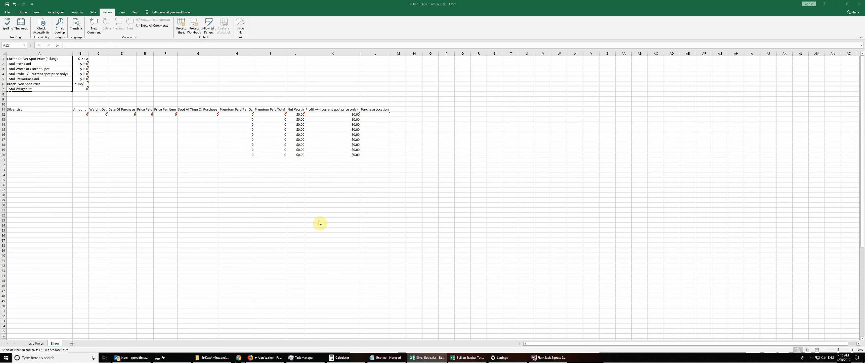
click(47, 115)
key(ctrl+v)
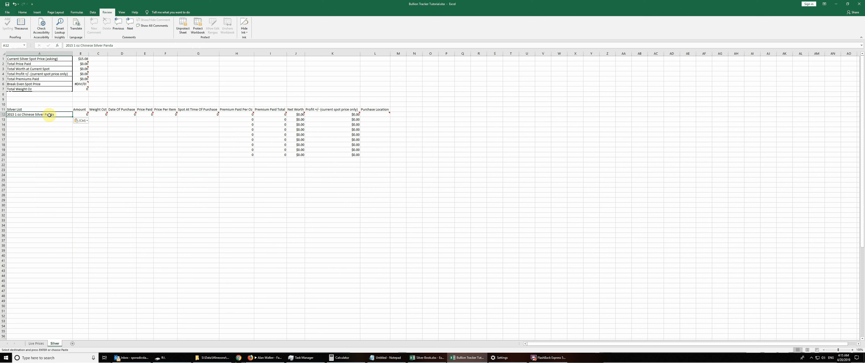
Enter an amount of 5 and a weight of 5 oz for the Chinese Silver Panda in row 12.
click(81, 114)
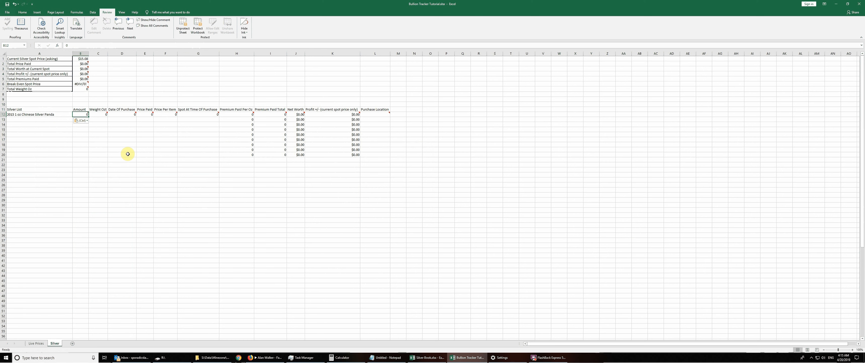
text(5)
key(Tab)
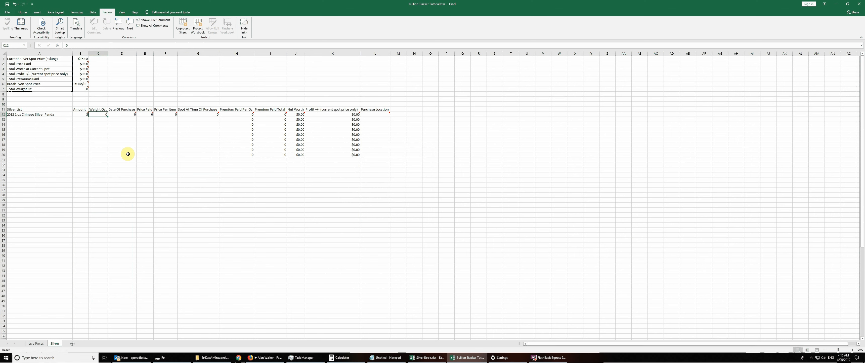
text(5)
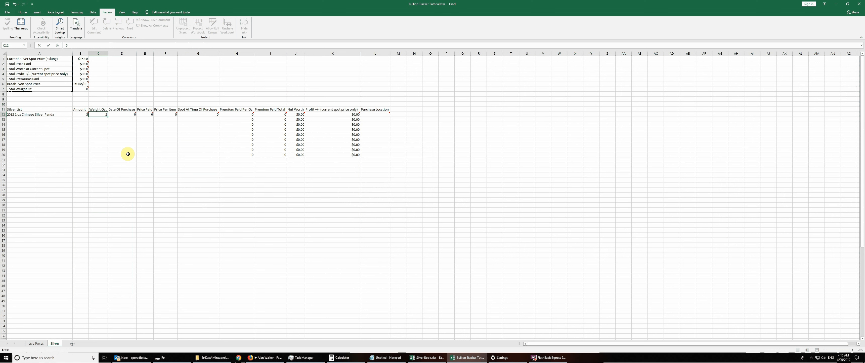
key(Tab)
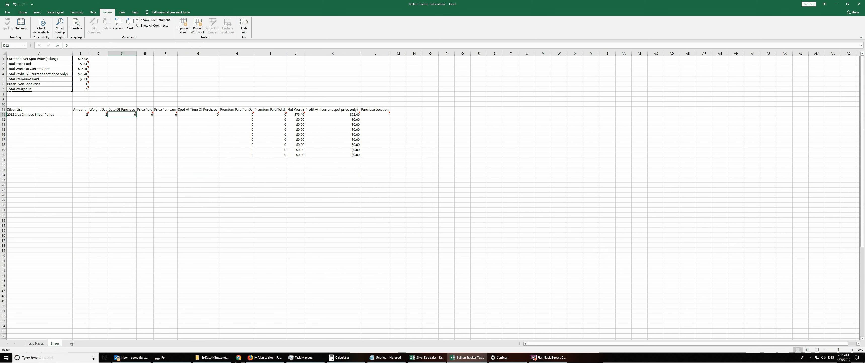
Look up the Panda's purchase date in the Silver Book workbook and enter 4/14/2018 as Date Of Purchase in D12.
click(864, 210)
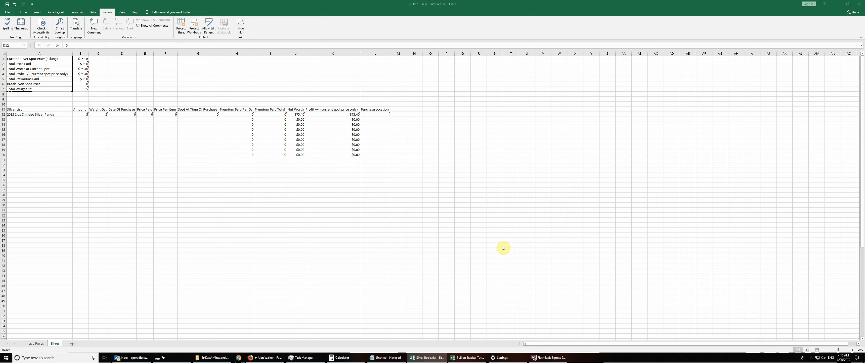
click(124, 115)
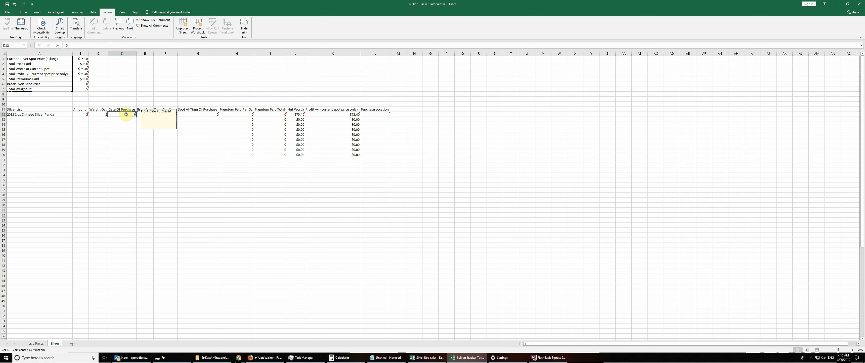
text(4/1)
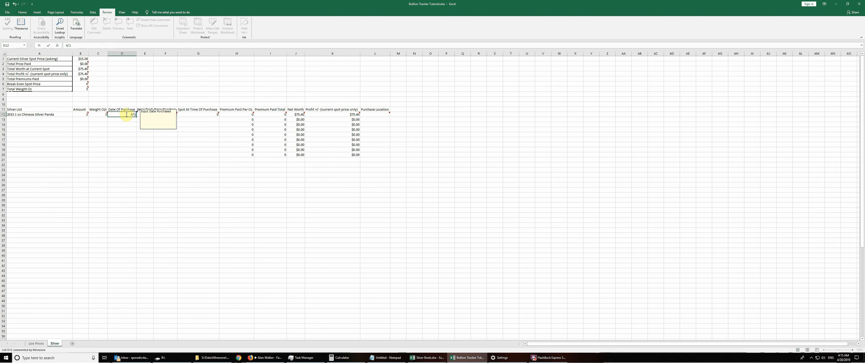
text(2018)
key(Tab)
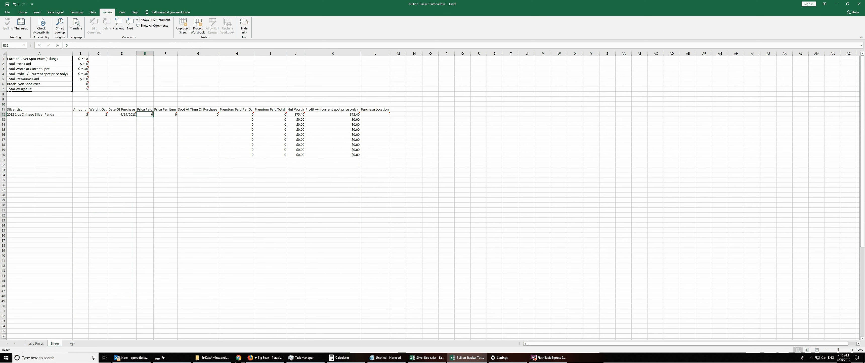
Look up the Panda's cost in the Silver Book workbook and enter 112.30 as Price Paid in E12.
key(alt+Tab)
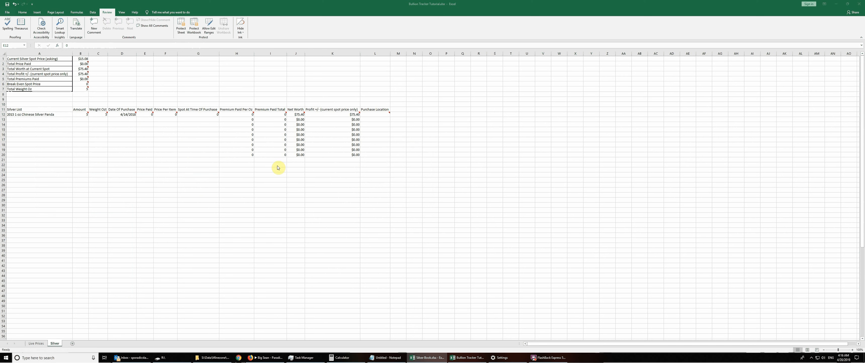
click(150, 115)
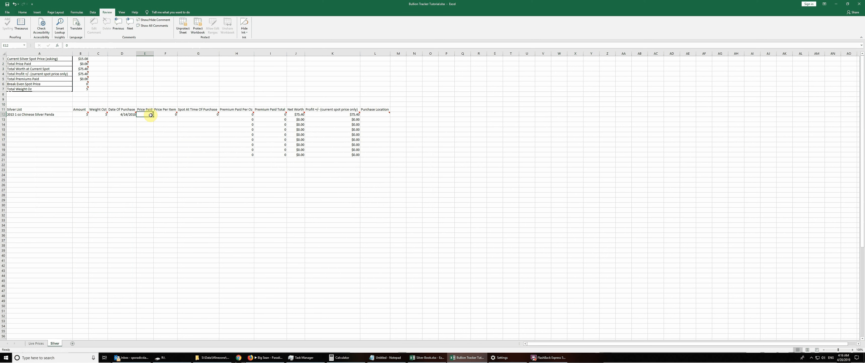
text(112.3)
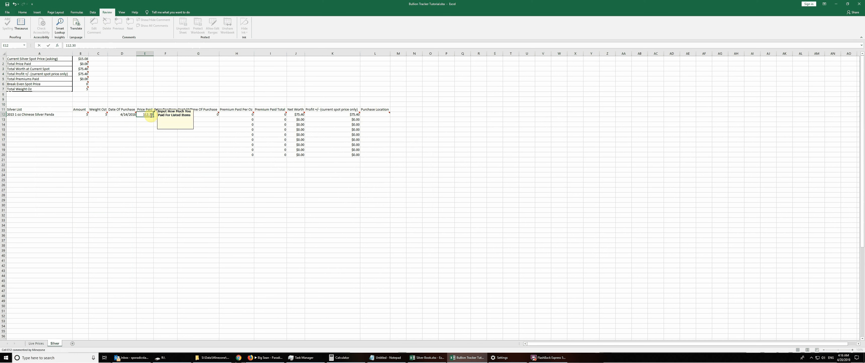
key(Tab)
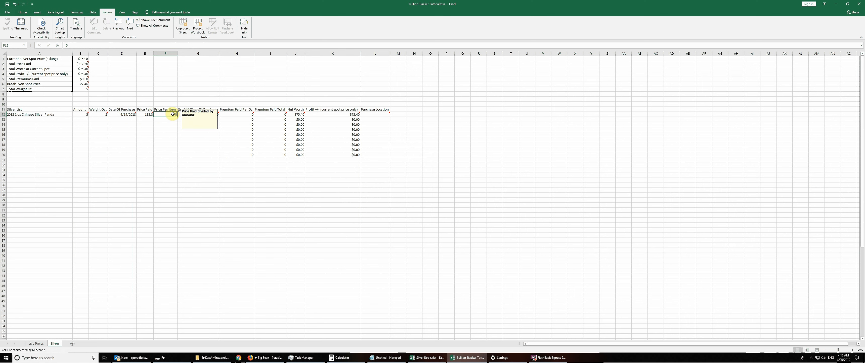
Calculate Price Per Item in F12 by dividing Price Paid by Amount with the formula =E12/B12.
mouse_move(172, 115)
text(=)
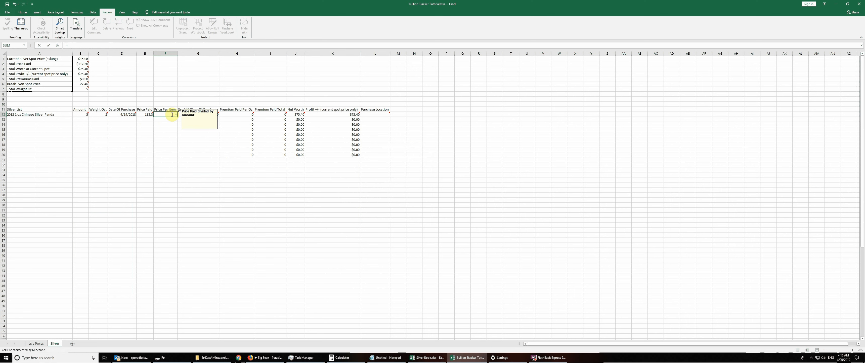
click(144, 114)
text(/)
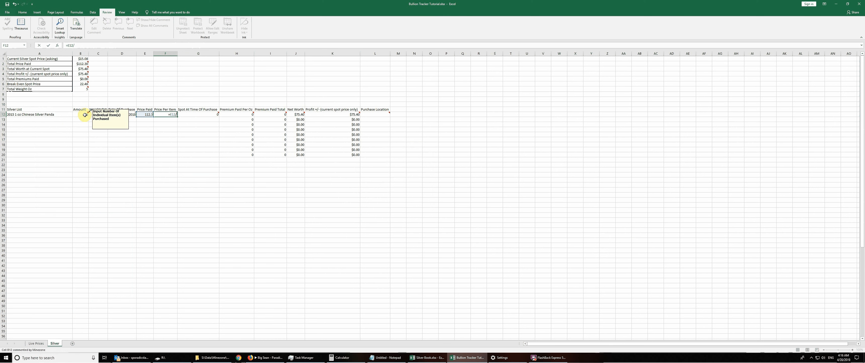
click(85, 114)
key(Return)
Try filling the Price Per Item formula from F12 down to row 36, and undo the fill.
click(172, 114)
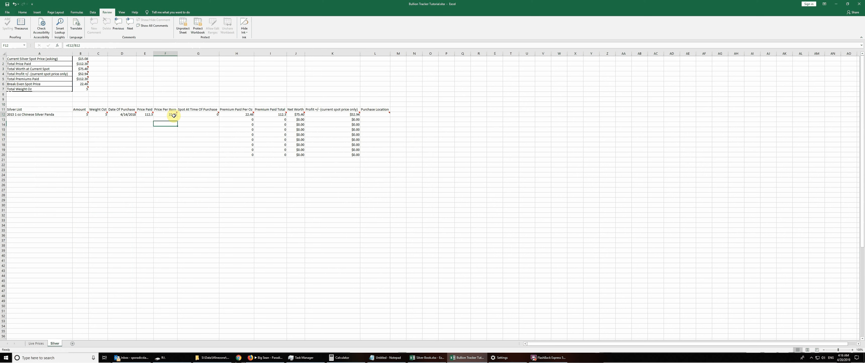
drag(178, 115, 170, 236)
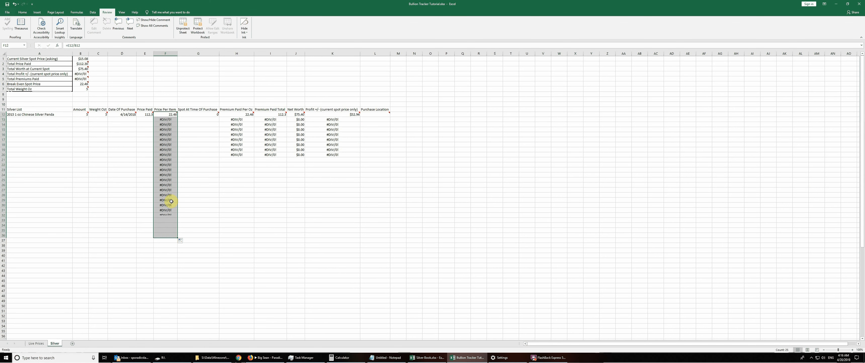
click(168, 115)
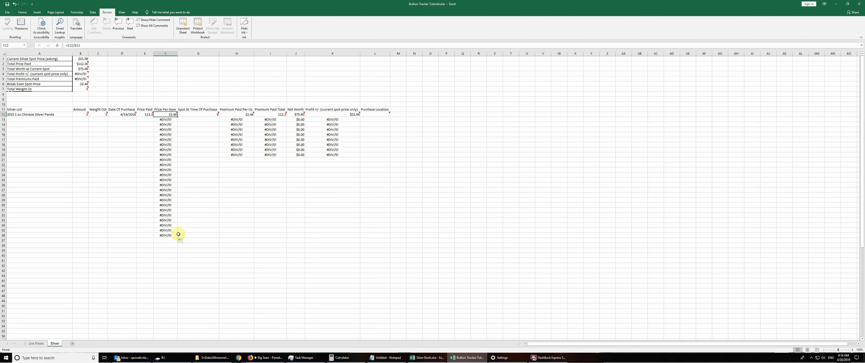
key(ctrl+z)
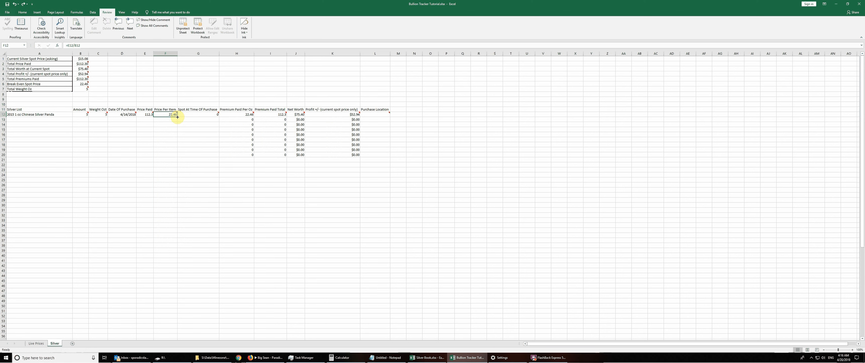
Fill the Price Per Item formula from F12 down to F20.
drag(177, 116, 175, 155)
click(198, 144)
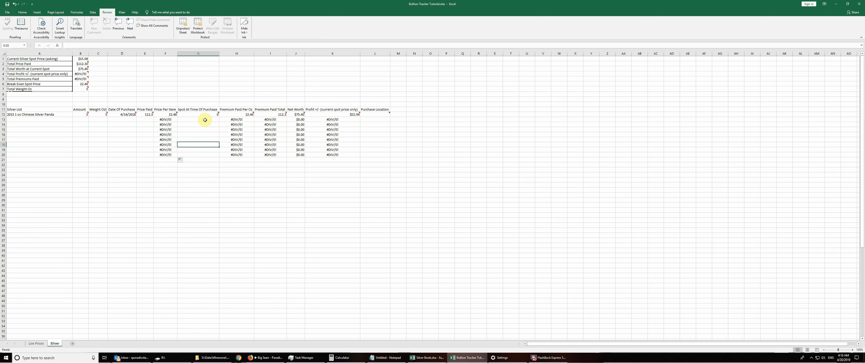
Look up the Panda's spot price in the Silver Book workbook and enter 16.57 as Spot At Time Of Purchase in G12.
click(202, 114)
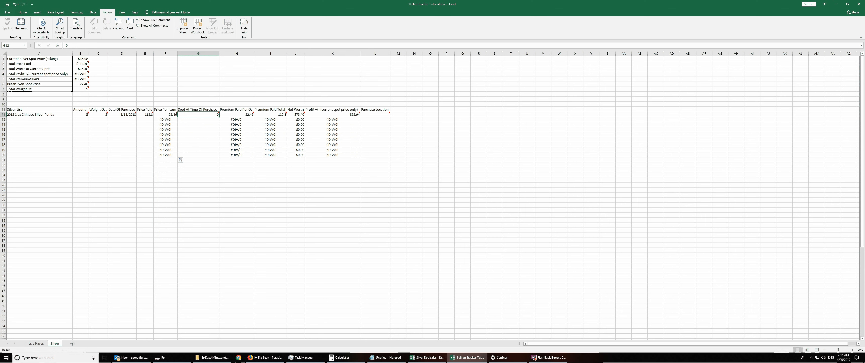
key(alt+Tab)
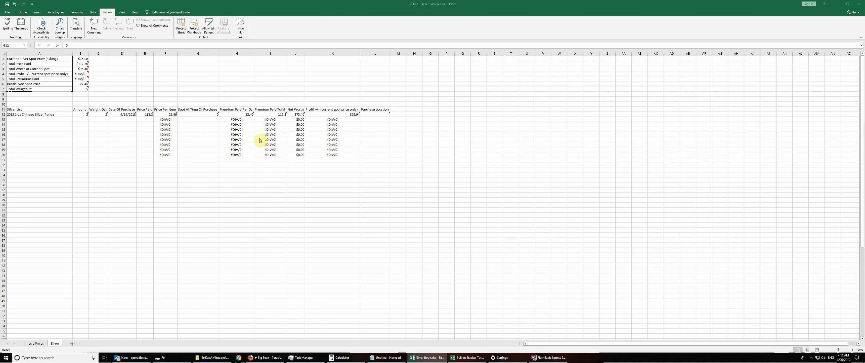
click(206, 115)
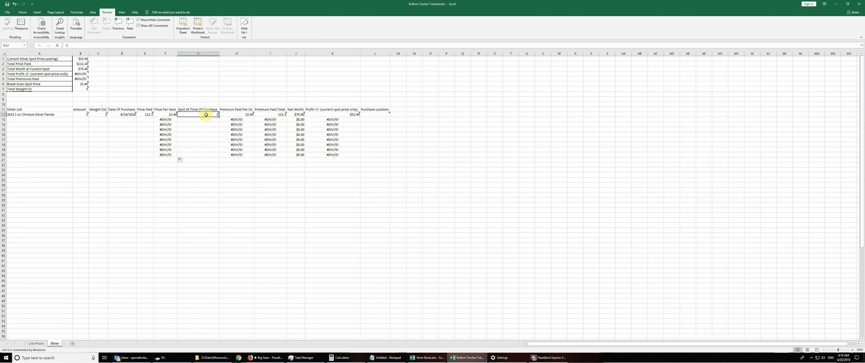
text(16.)
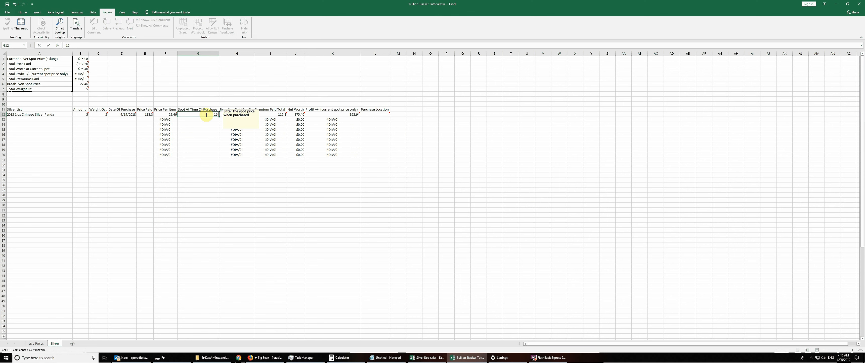
text(57)
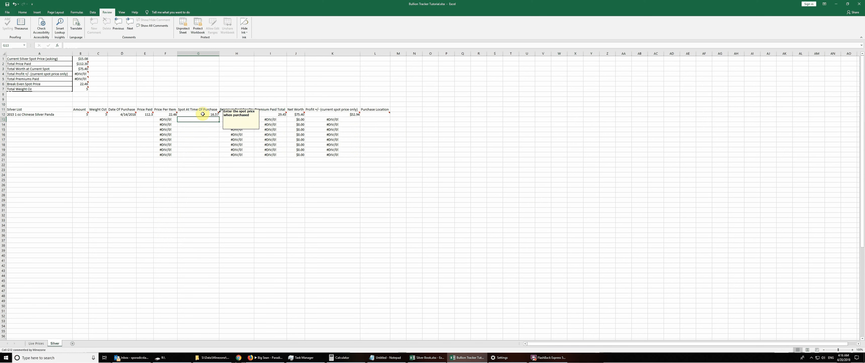
click(199, 154)
Unprotect the Silver sheet and select the Premium Paid Per Oz formula in H12.
click(191, 31)
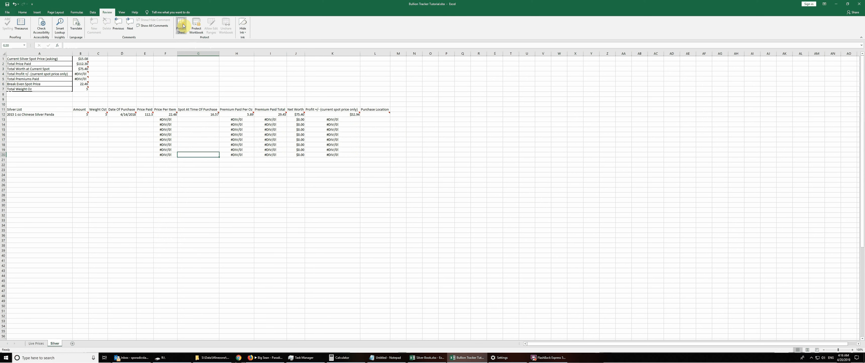
click(220, 180)
click(235, 114)
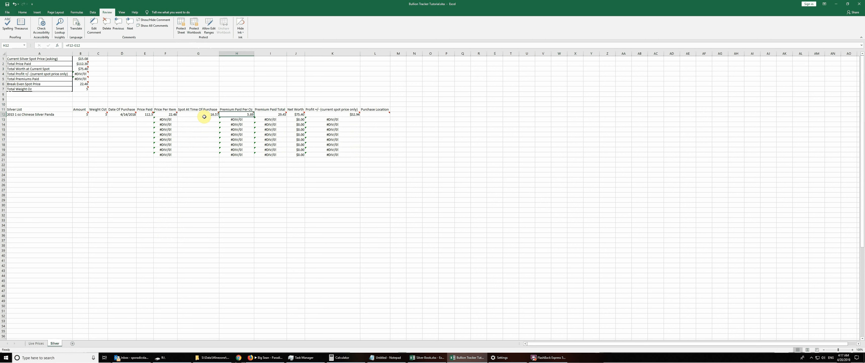
Apply the Number format to the cells from Price Paid through Profit +/-, starting at row 12 and running to row 52.
mouse_move(168, 115)
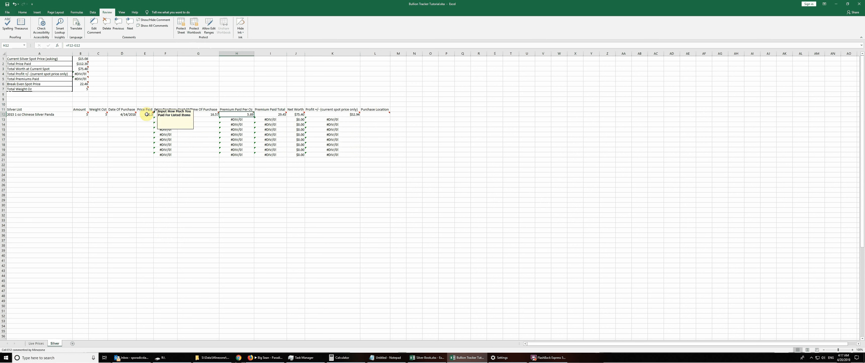
drag(150, 114, 333, 315)
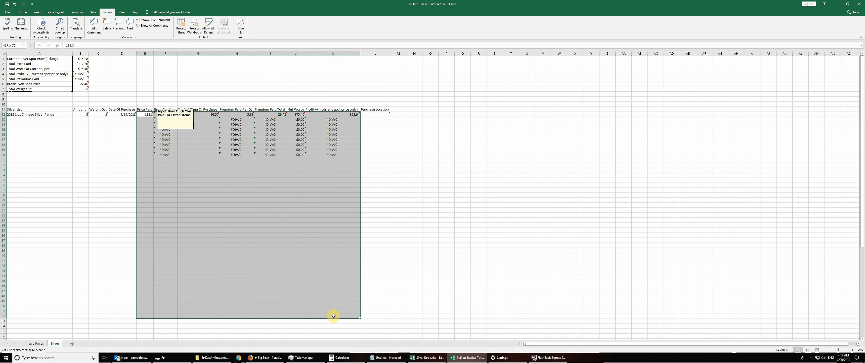
right_click(334, 199)
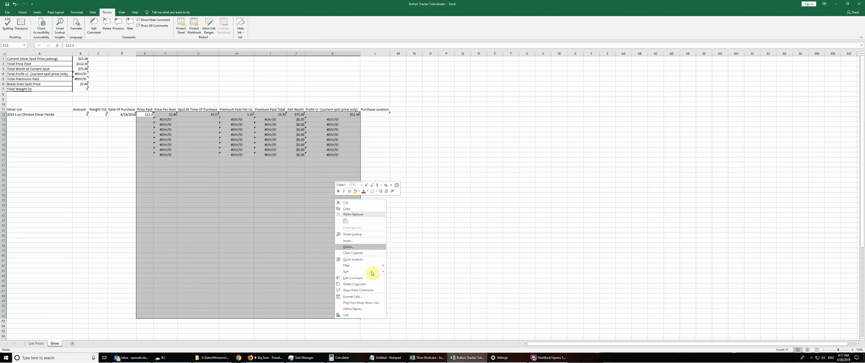
click(356, 296)
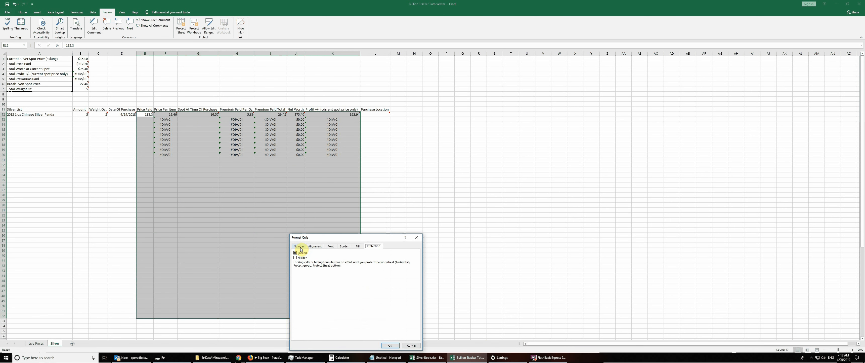
click(299, 246)
click(299, 260)
key(Return)
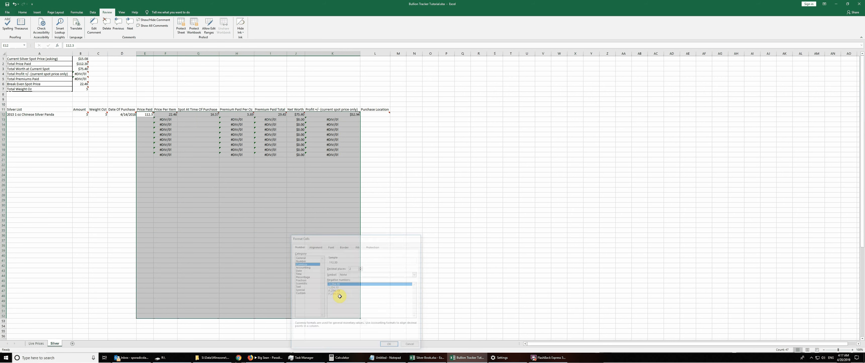
click(322, 199)
click(193, 144)
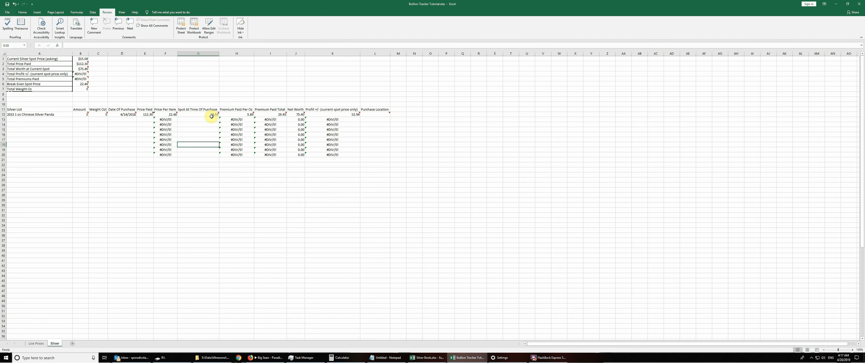
Format the cells from Price Paid through Profit +/- as Currency, from row 12 down to about row 50.
click(212, 115)
drag(154, 115, 342, 305)
right_click(322, 219)
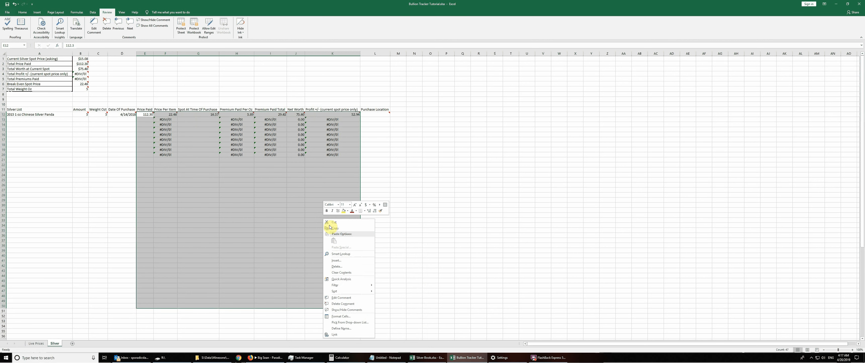
click(338, 316)
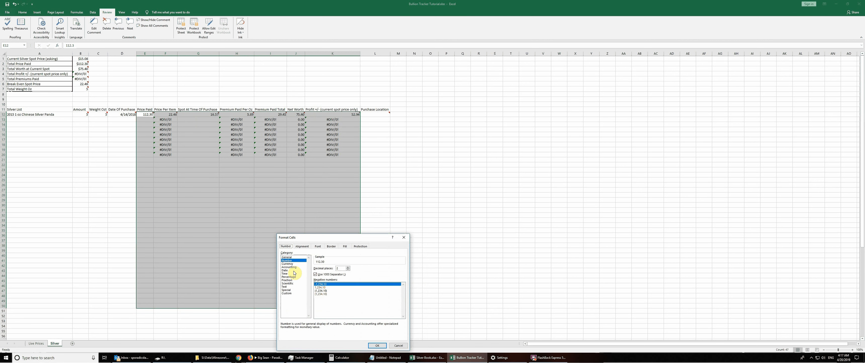
double_click(288, 264)
click(272, 214)
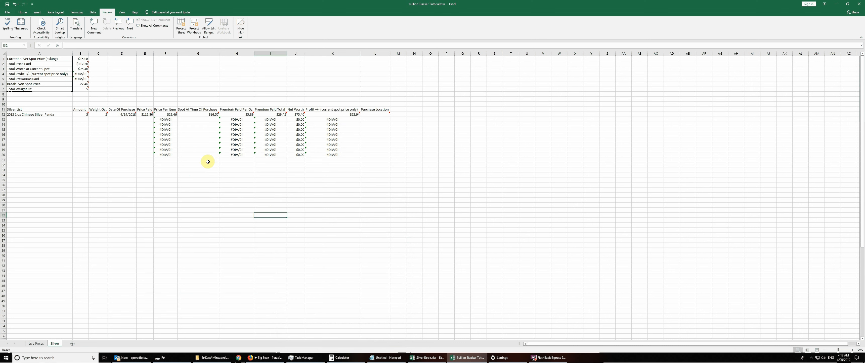
Review the Panda's row 12 entries, formulas and cell comments from Amount through Profit +/-.
click(113, 129)
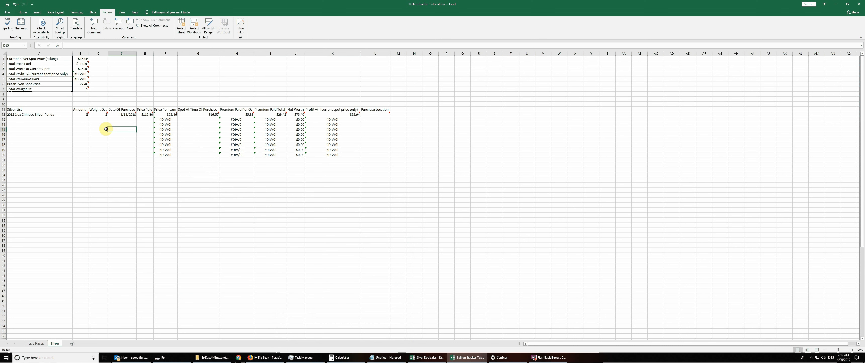
click(82, 114)
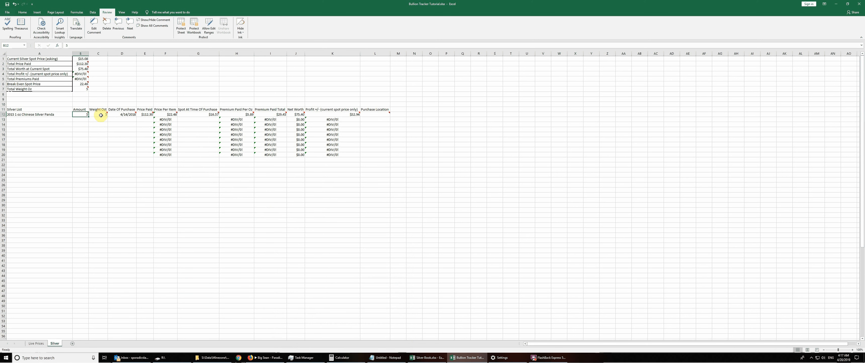
click(103, 116)
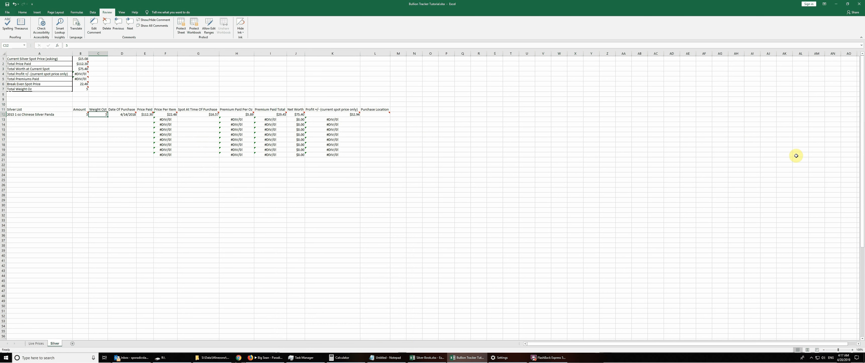
click(145, 115)
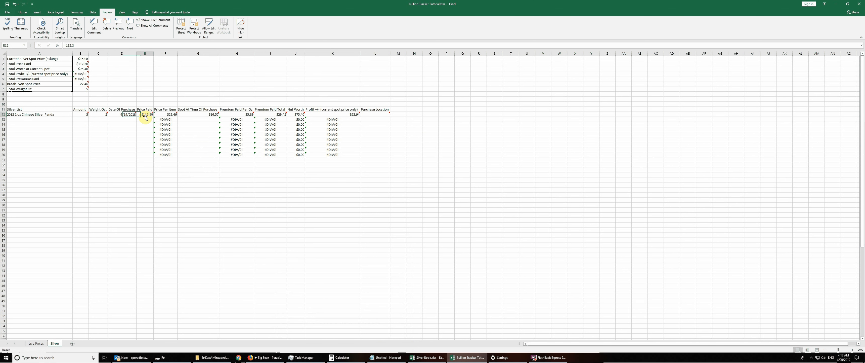
click(170, 115)
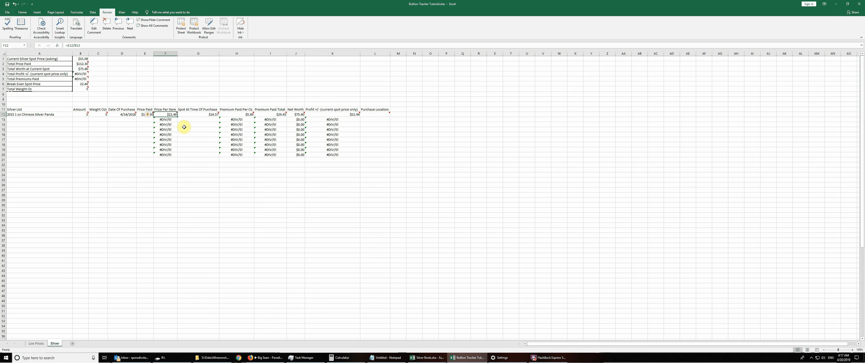
click(207, 115)
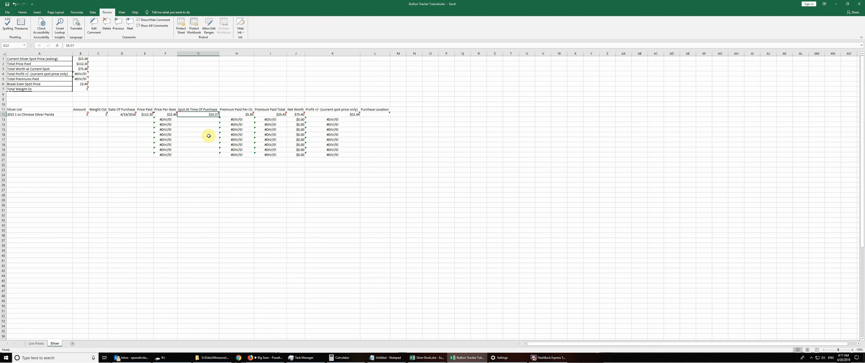
click(246, 114)
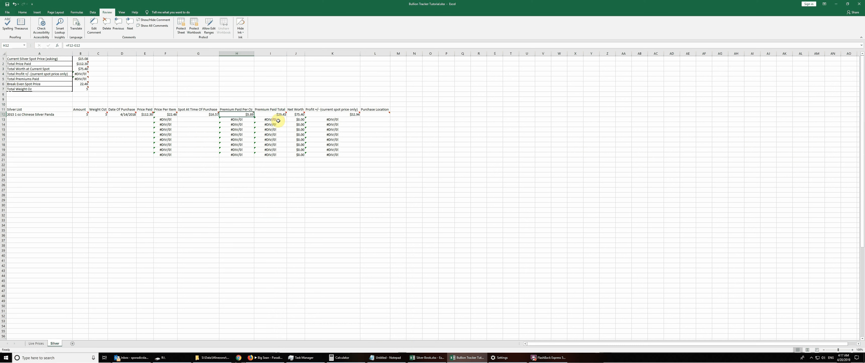
click(300, 116)
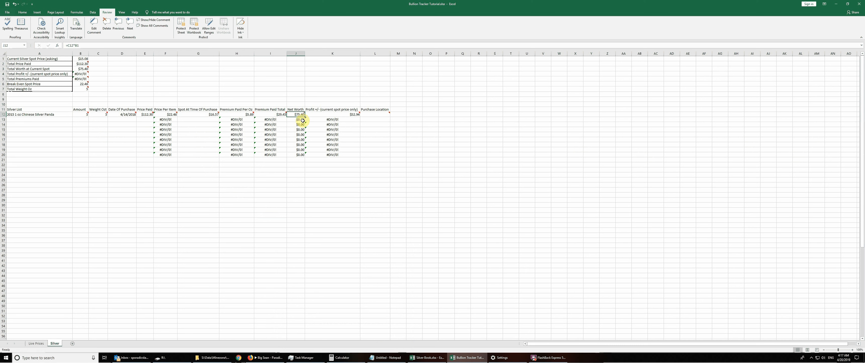
mouse_move(302, 118)
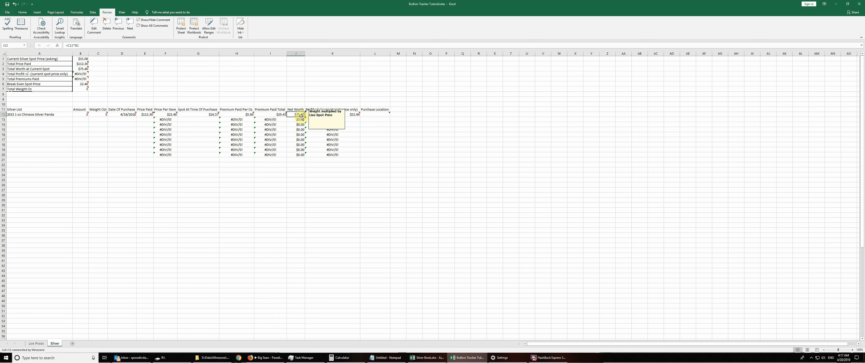
mouse_move(338, 114)
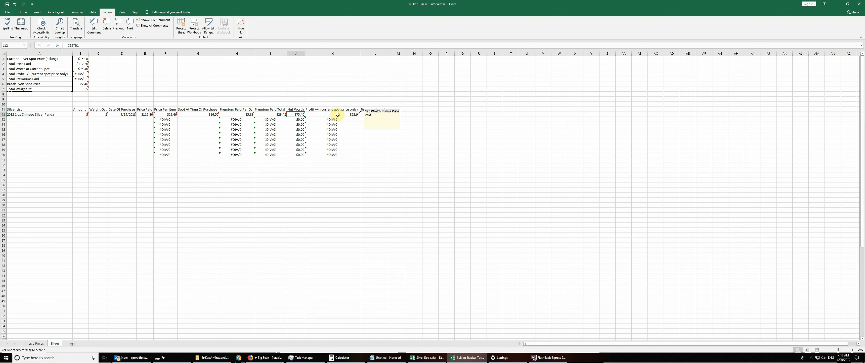
Correct the Profit +/- formula in K12 to subtract Price Paid from Net Worth, using =J12-E12.
click(338, 115)
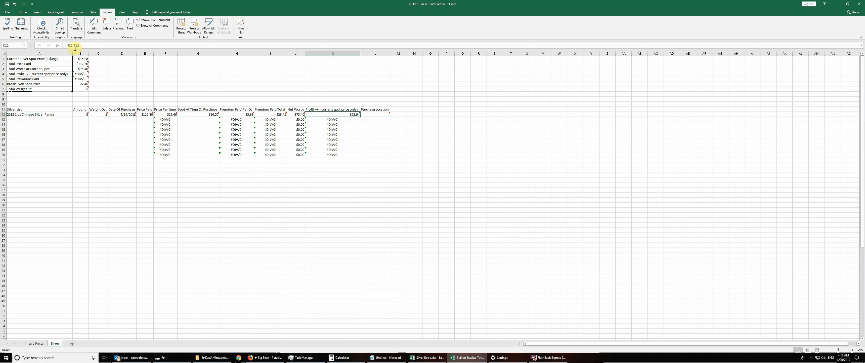
key(F2)
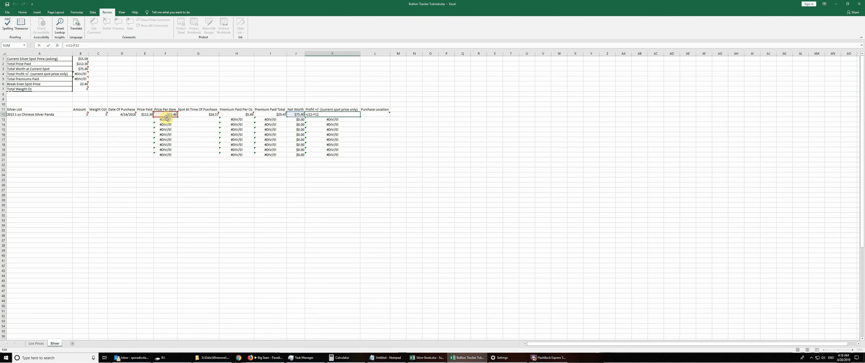
drag(167, 119, 144, 118)
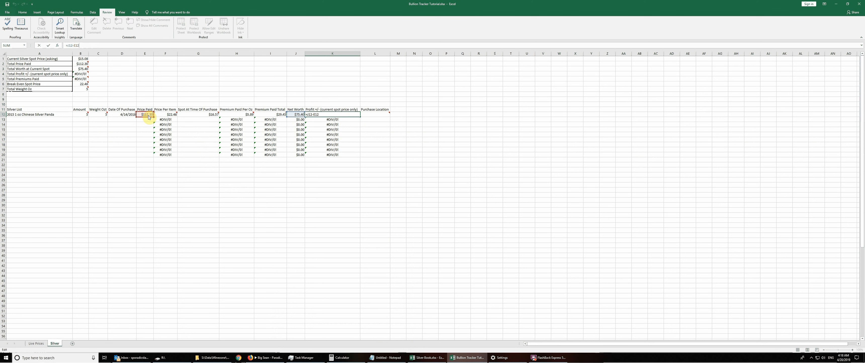
key(Return)
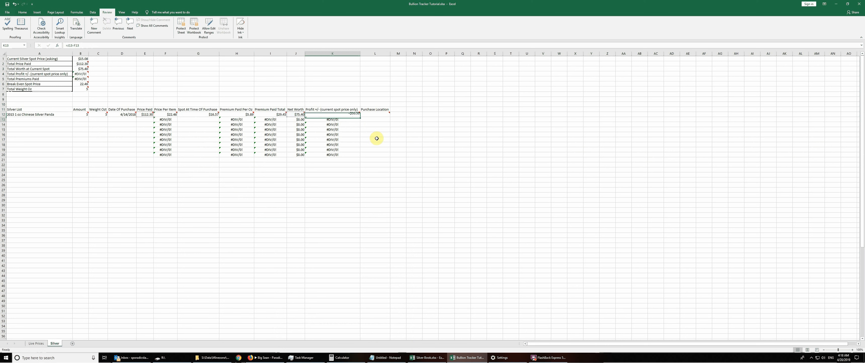
Fill the corrected Profit +/- formula from K12 down to K20 and check K12.
click(357, 115)
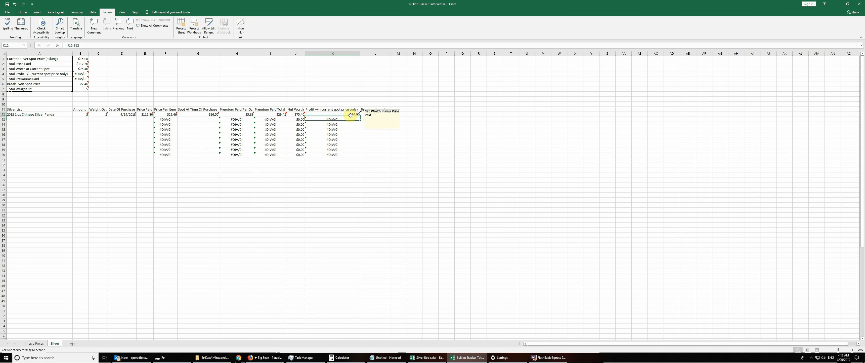
drag(360, 116, 360, 155)
click(330, 175)
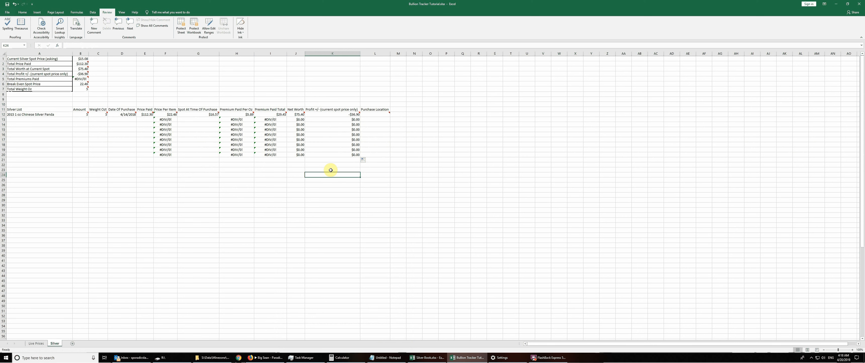
click(333, 120)
click(335, 116)
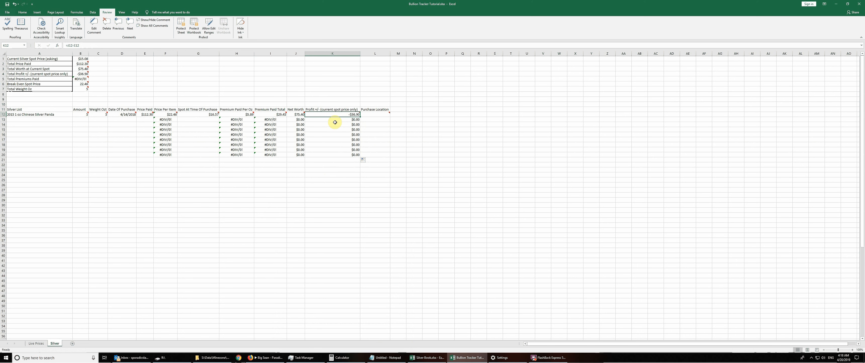
click(248, 185)
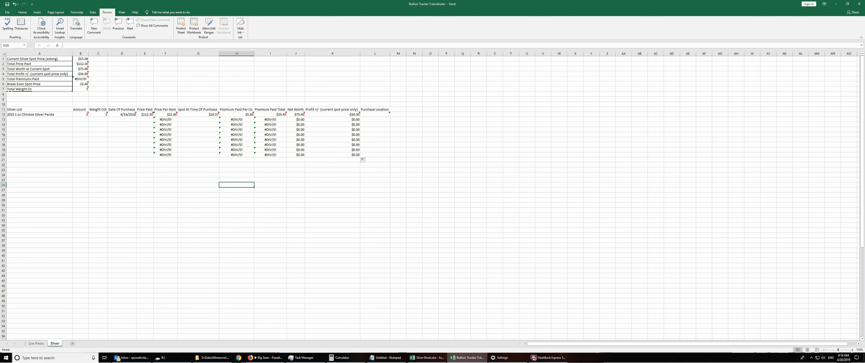
Copy the Random Year 1 oz American Silver Eagle Coin entry from the Silver Book workbook and paste it into A13:E13 of the Silver sheet.
click(427, 357)
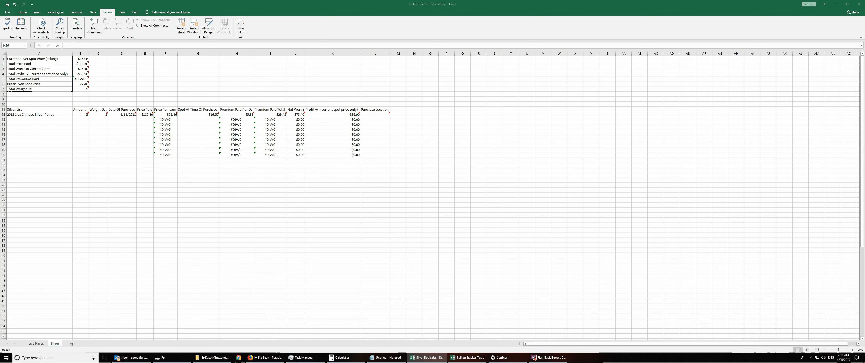
key(ctrl+c)
drag(34, 121, 117, 120)
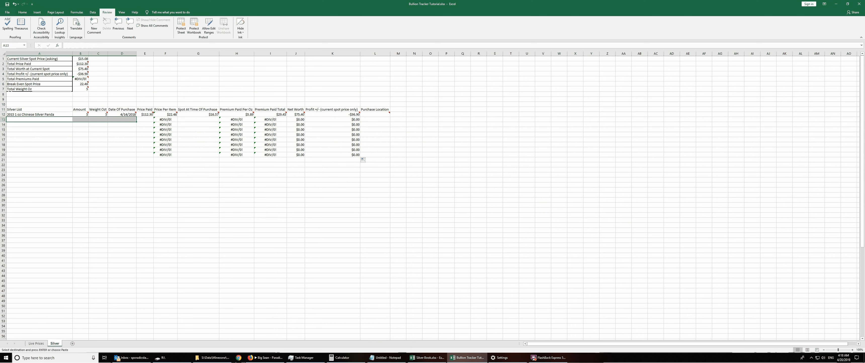
key(alt+Tab)
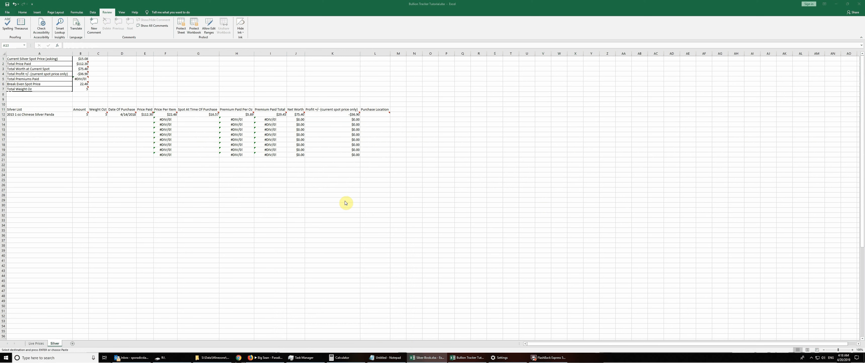
key(alt+Tab)
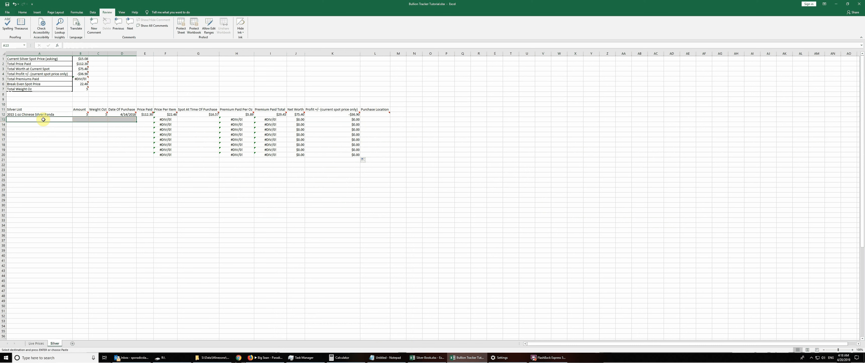
drag(43, 119, 145, 121)
key(ctrl+v)
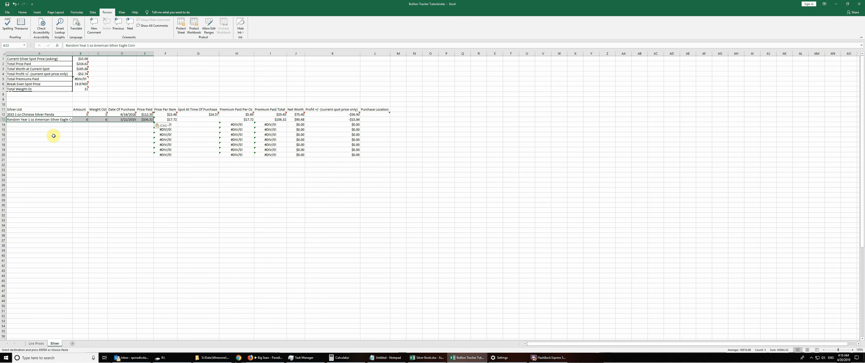
click(28, 125)
key(Escape)
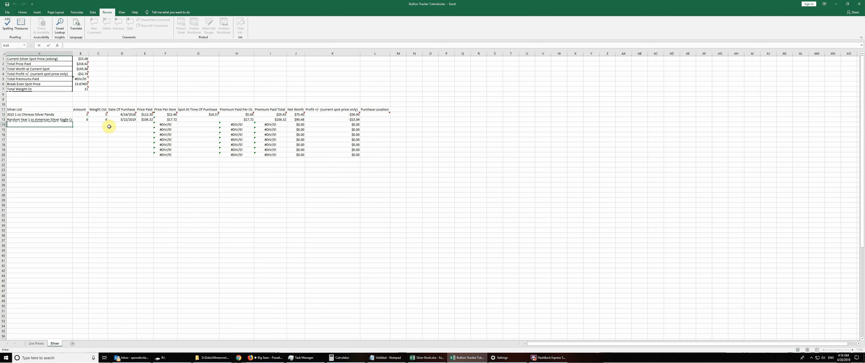
Copy the 2018 Australia 1 oz Silver Koala entry from the Silver Book workbook and paste it into A14:E14 and A15:E15 of the Silver sheet.
click(63, 130)
drag(52, 125, 147, 124)
click(122, 150)
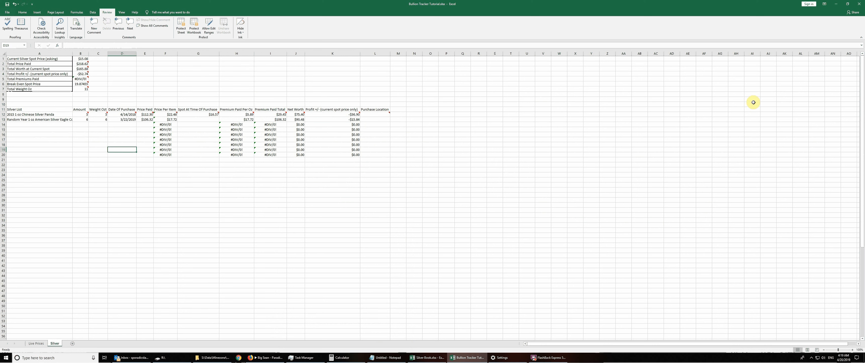
click(428, 357)
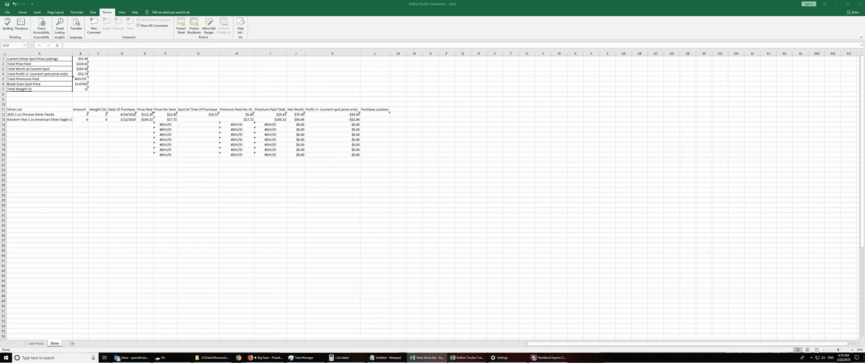
key(ctrl+c)
click(43, 124)
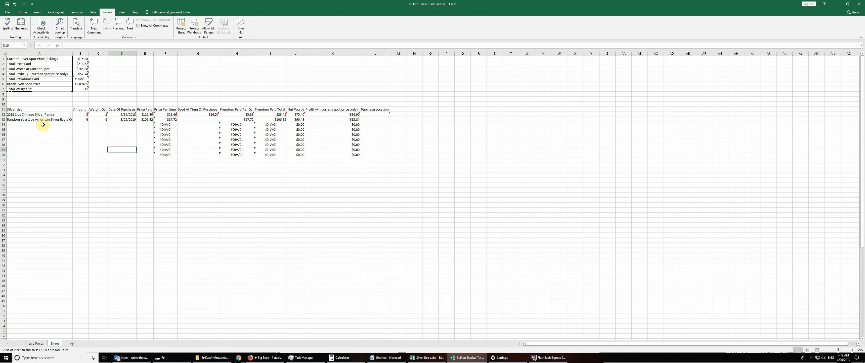
drag(42, 125, 145, 124)
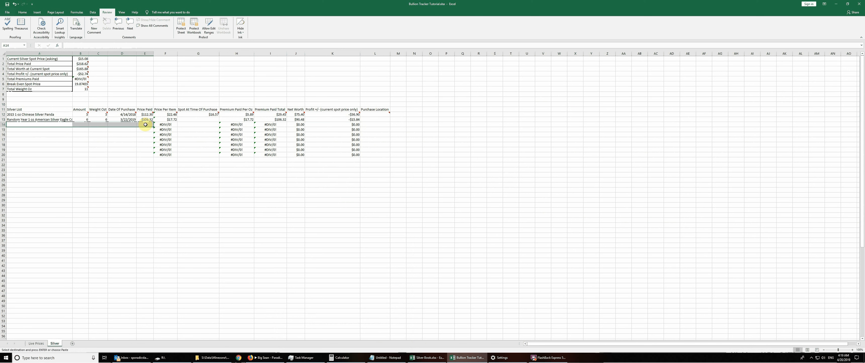
key(ctrl+v)
click(52, 130)
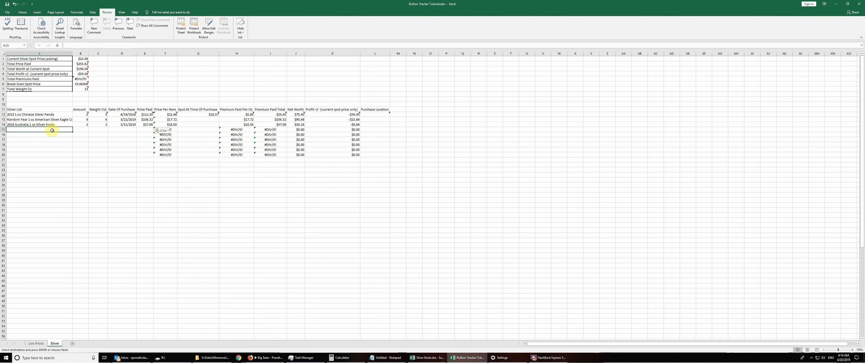
drag(52, 130, 145, 129)
key(ctrl+v)
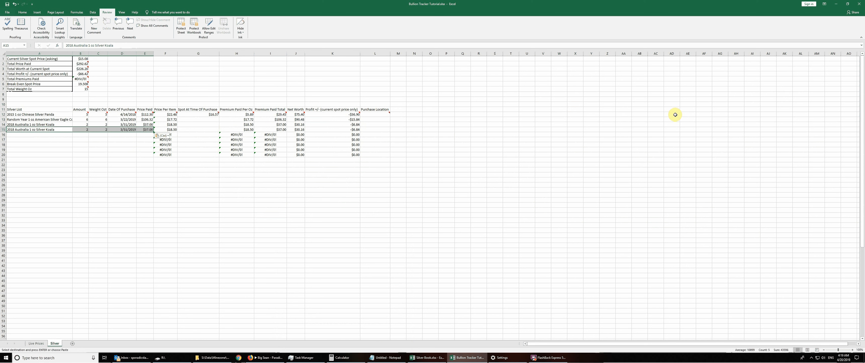
Copy the 2010 1 oz American Silver Eagle Coin entry from the Silver Book workbook into A16:E16 and A17:E17 of the Silver sheet.
key(alt+Tab)
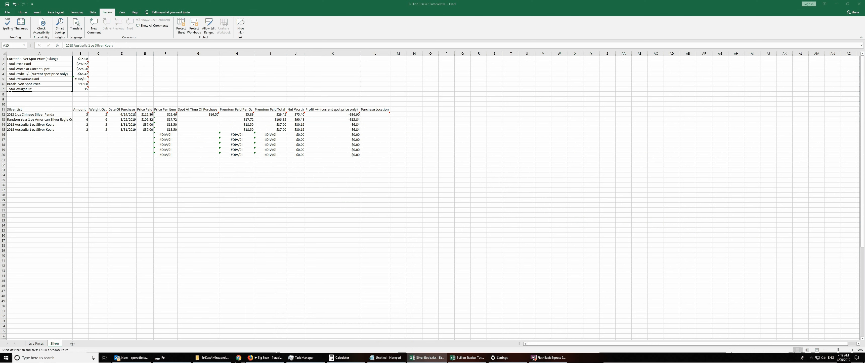
click(38, 137)
drag(34, 135, 143, 135)
key(ctrl+v)
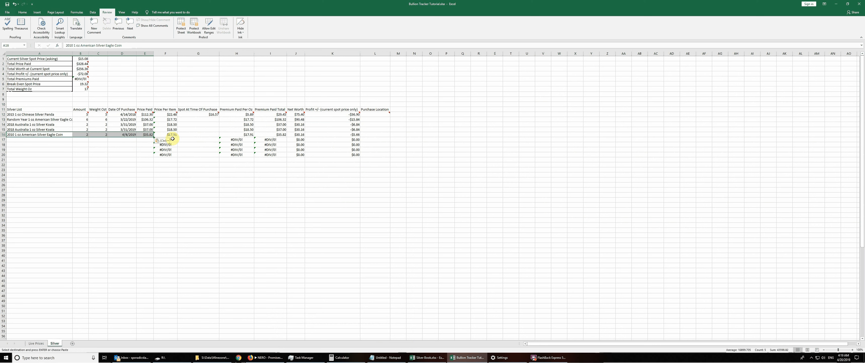
click(49, 139)
drag(49, 140, 143, 141)
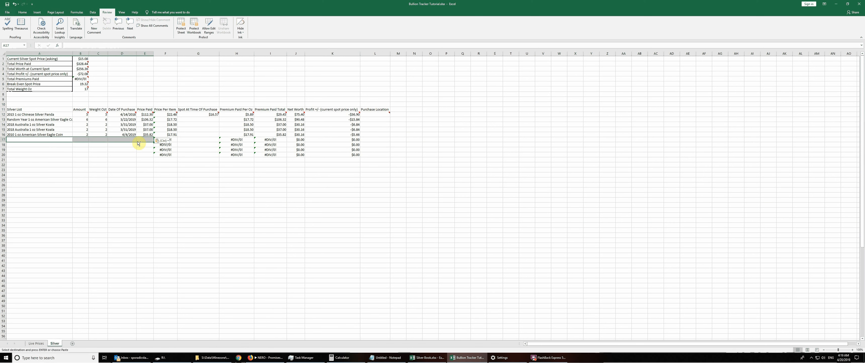
key(ctrl+v)
Enter the Spot At Time Of Purchase values 15.50, 15.25, 15.13, 15.12 and 14.98 in G13 through G17.
click(211, 115)
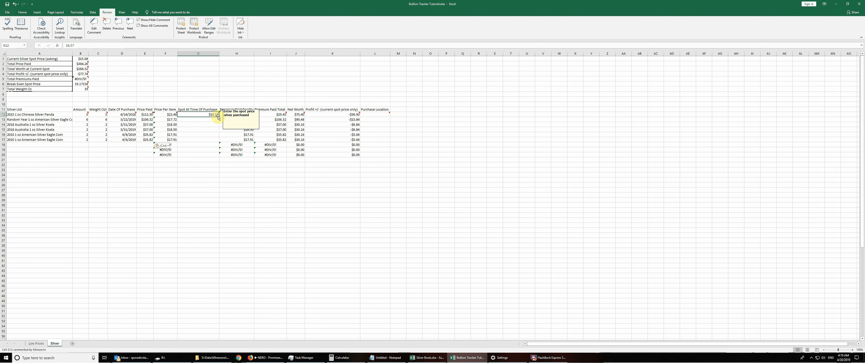
click(213, 124)
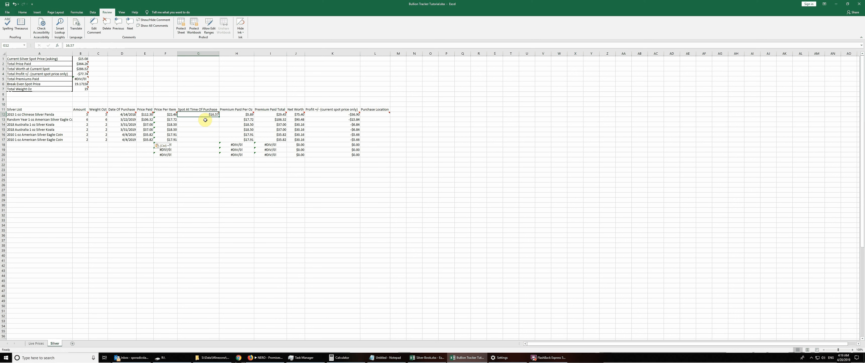
click(205, 120)
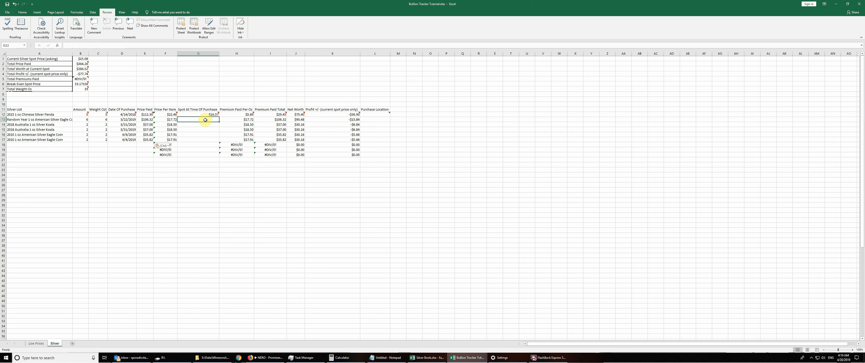
text(15.50)
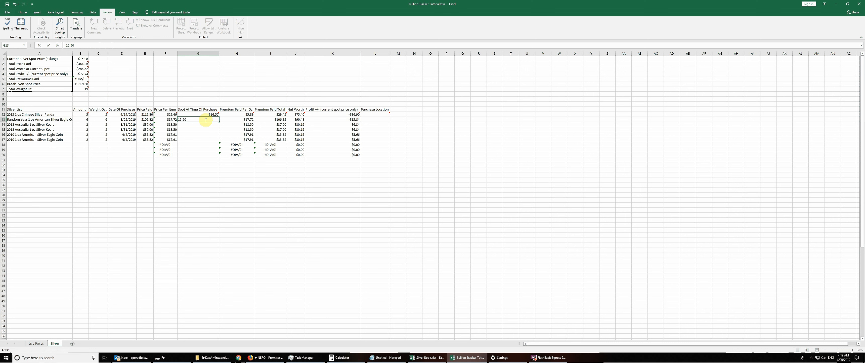
key(Return)
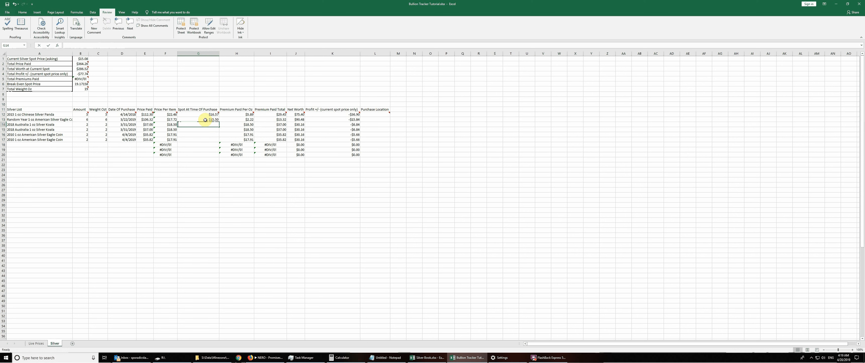
text(15.)
key(Return)
text(15.1)
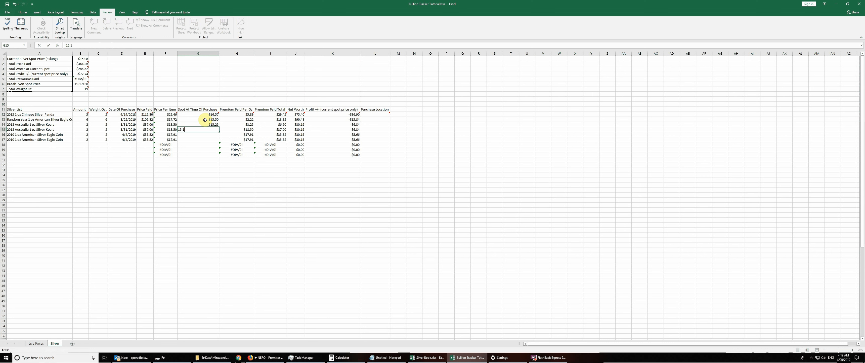
text(3)
key(Return)
text(15.12)
key(Return)
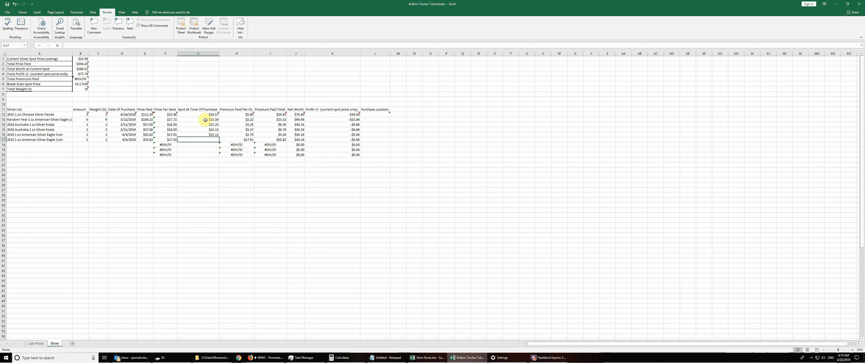
text(14.)
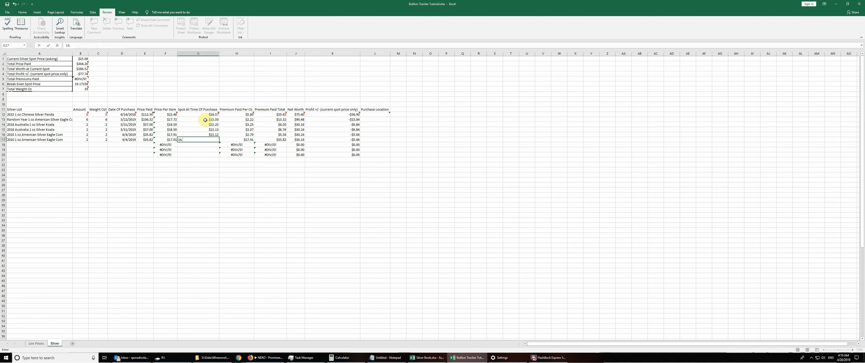
text(98)
key(Return)
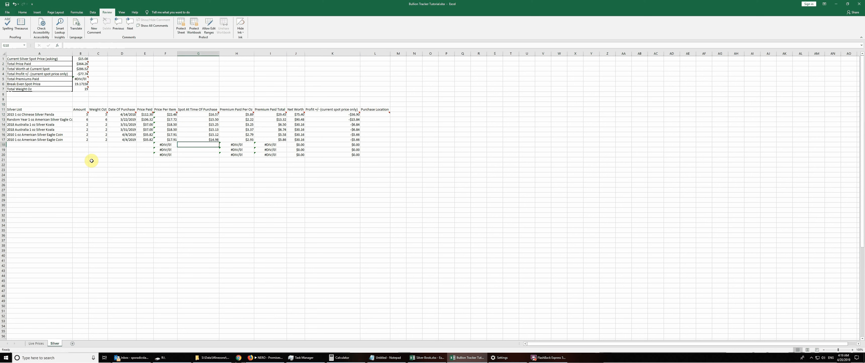
Copy the 2018 Silver South Africa Krugerrand - 1 oz entry from the Silver Book workbook and paste it into A18:E18 of the Silver sheet.
click(39, 154)
click(38, 143)
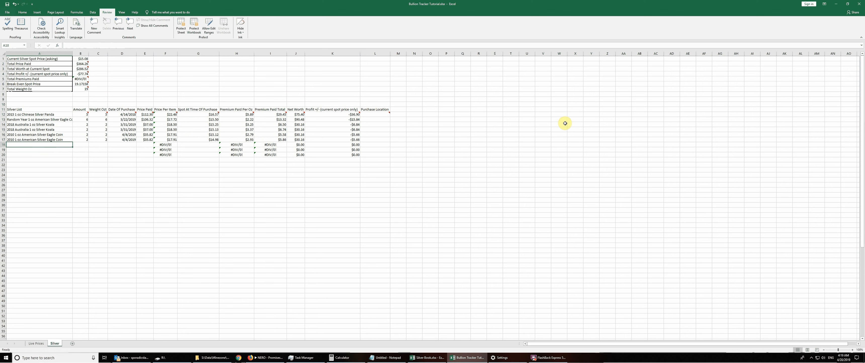
click(426, 357)
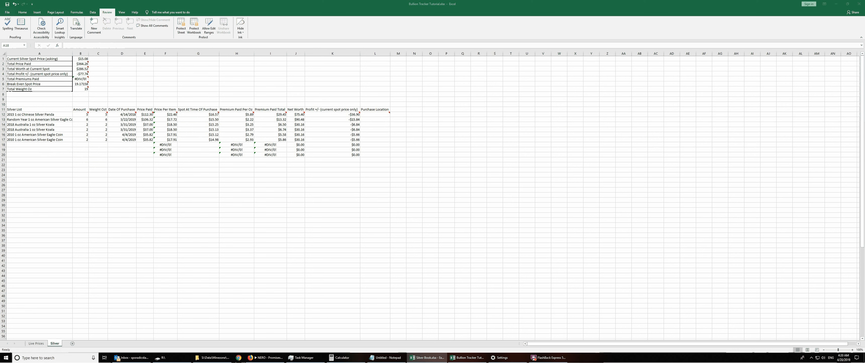
key(ctrl+c)
drag(54, 145, 142, 145)
right_click(47, 147)
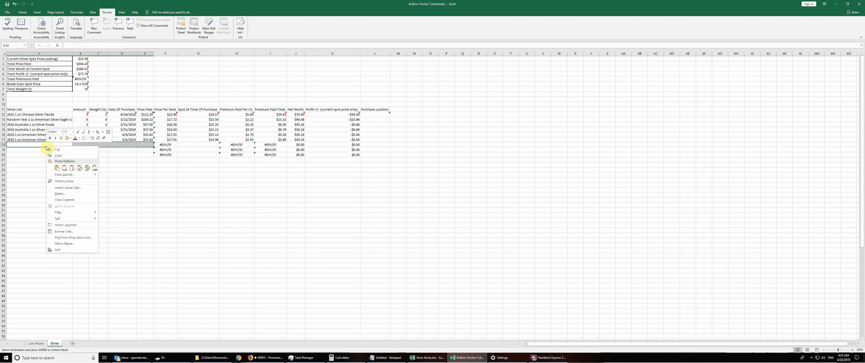
click(57, 168)
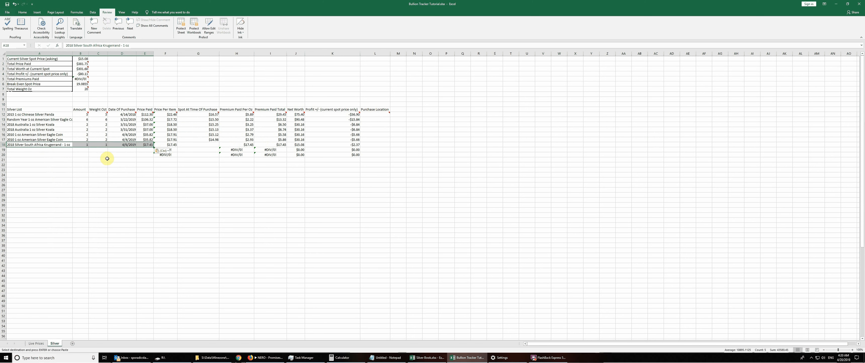
click(201, 145)
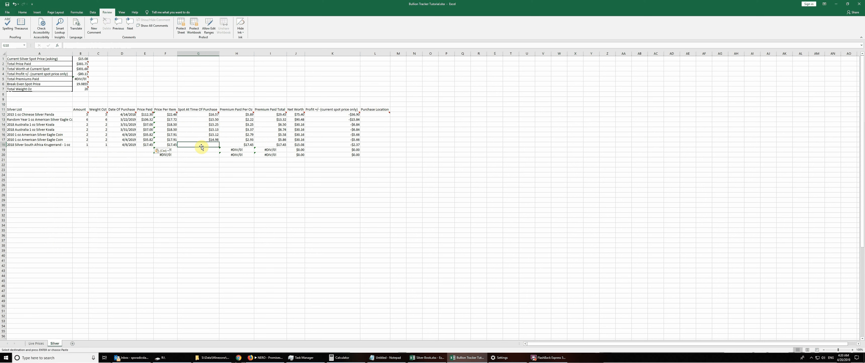
text(16)
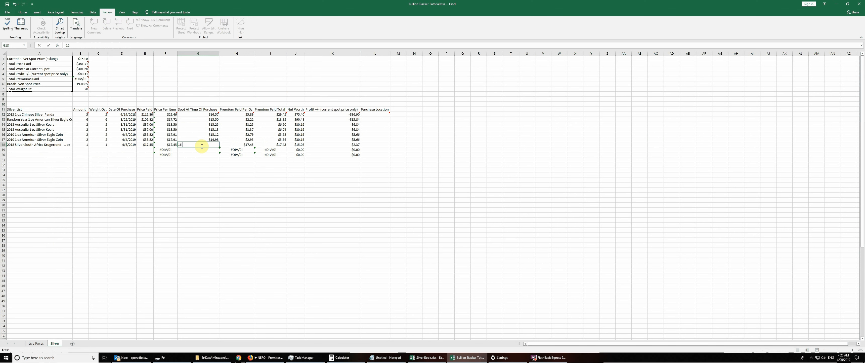
text(.00.)
key(Return)
drag(200, 137, 200, 140)
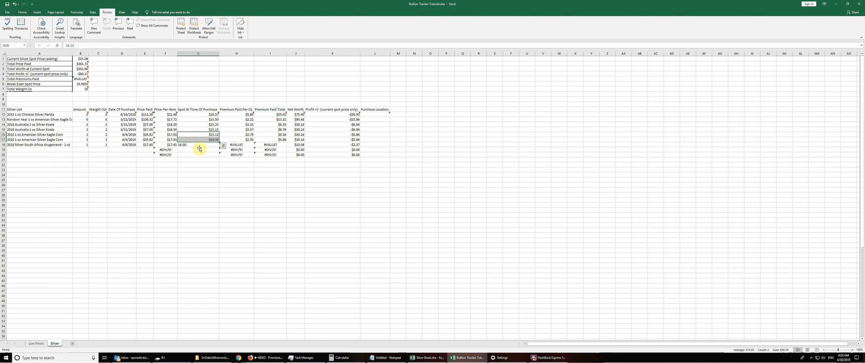
click(199, 149)
Set the Krugerrand's Spot At Time Of Purchase in G18 to 15.75.
click(200, 144)
text(15.)
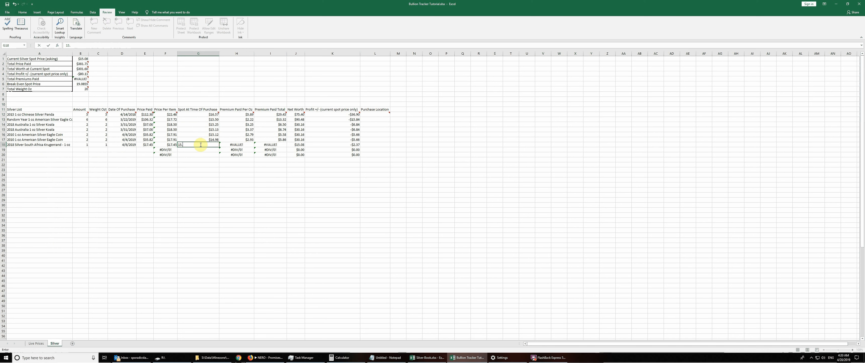
text(75)
key(Return)
Copy the 2019 1 oz British Silver Royal Arms Coin entry from the Silver Book workbook into rows 19 and 20 of the Silver sheet.
click(49, 149)
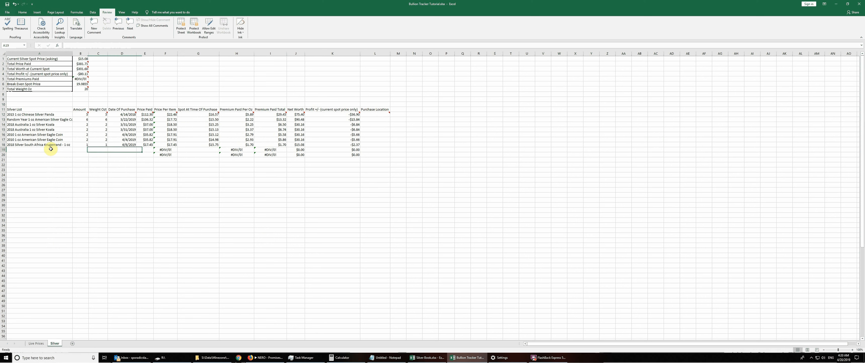
click(119, 150)
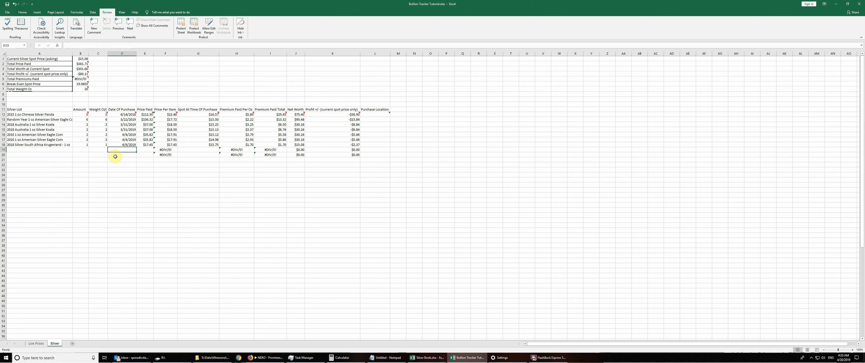
drag(57, 149, 147, 149)
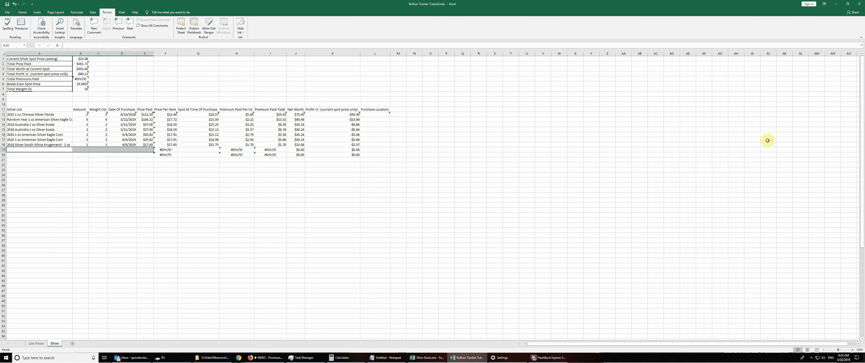
key(alt+Tab)
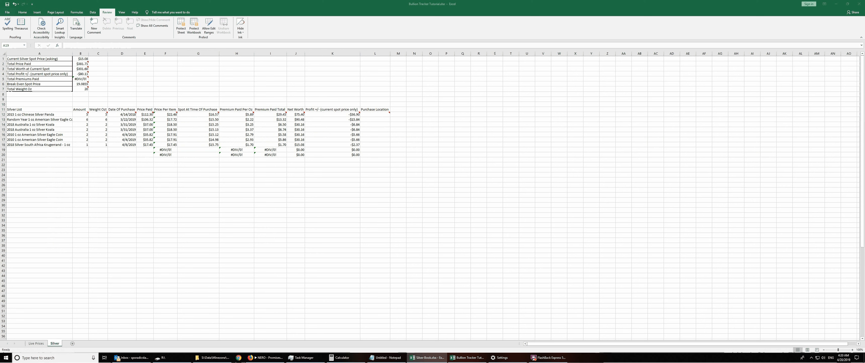
key(ctrl+c)
click(45, 150)
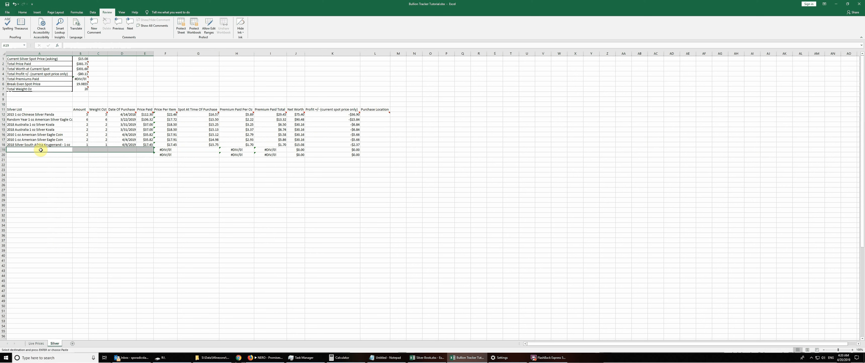
key(ctrl+v)
click(41, 155)
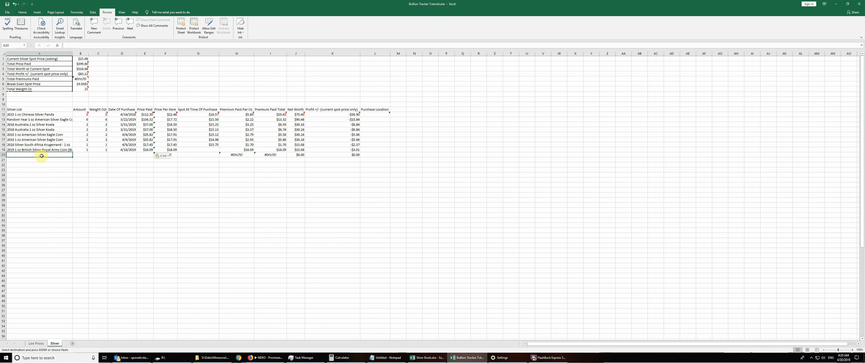
key(ctrl+v)
Enter the Spot At Time Of Purchase values 15.02 and 15.08 in G19 and G20 for the British Silver Royal Arms Coins.
click(210, 149)
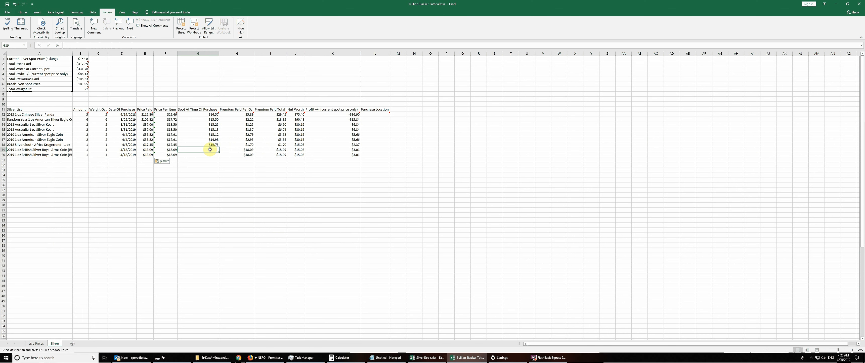
text(15.02)
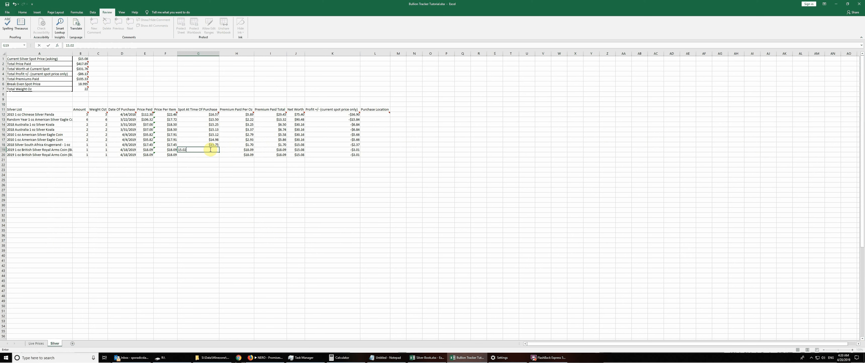
key(Return)
text(15.08)
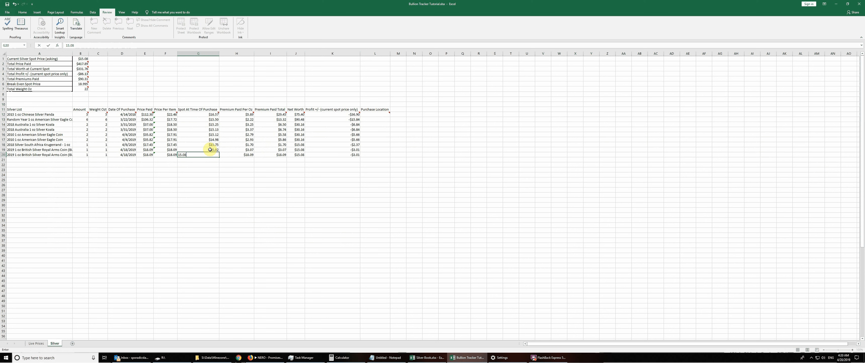
key(Return)
click(227, 202)
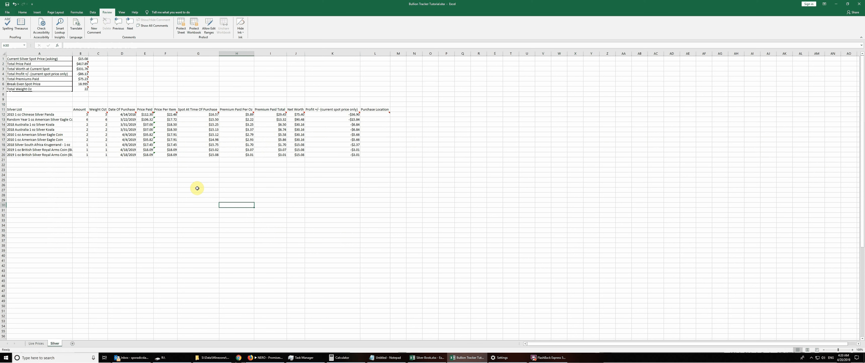
Review the summary block's Total Price Paid, Total Worth at Current Spot, Total Profit and Total Premiums Paid figures.
click(98, 179)
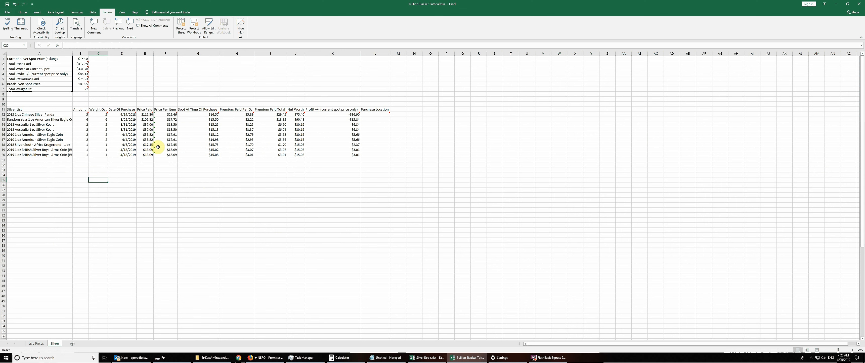
click(41, 63)
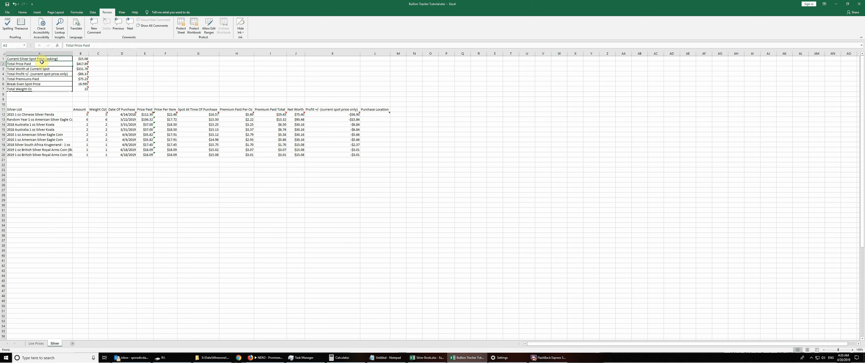
click(78, 64)
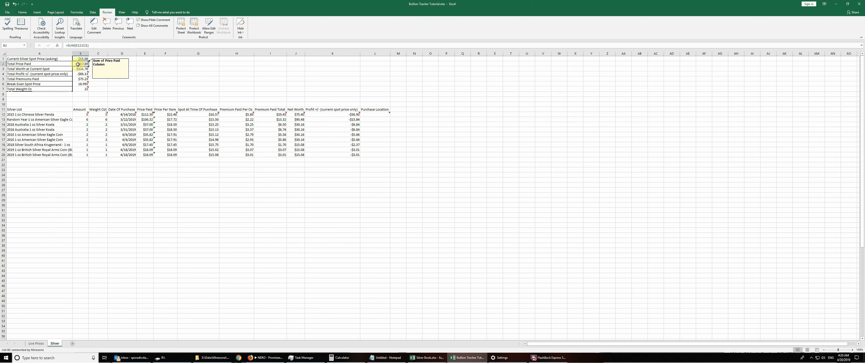
click(40, 69)
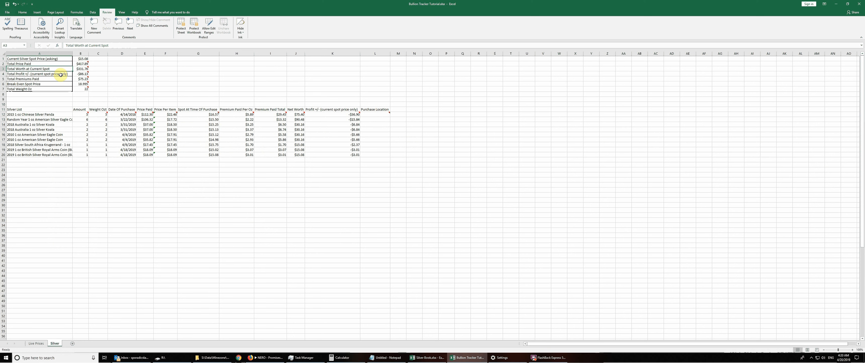
click(71, 74)
mouse_move(80, 75)
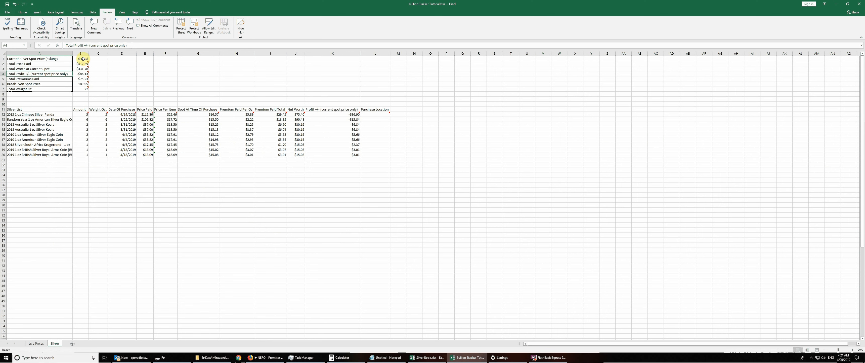
click(54, 79)
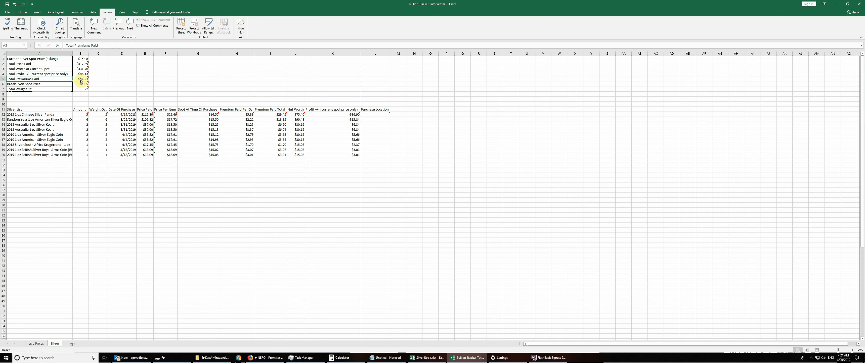
mouse_move(85, 80)
Format the Break Even Spot Price in B6 as Currency.
click(43, 84)
right_click(82, 84)
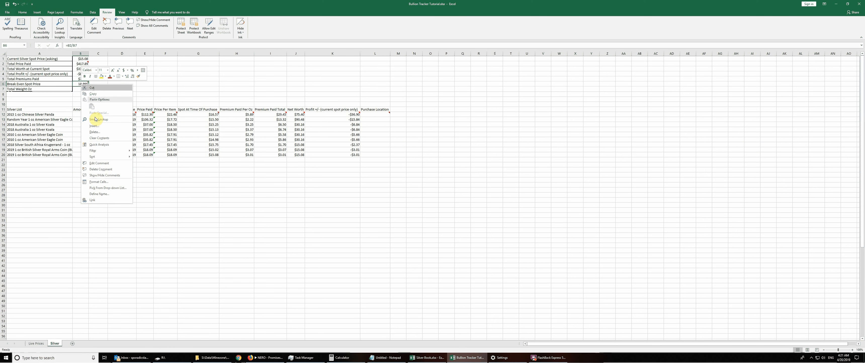
click(103, 183)
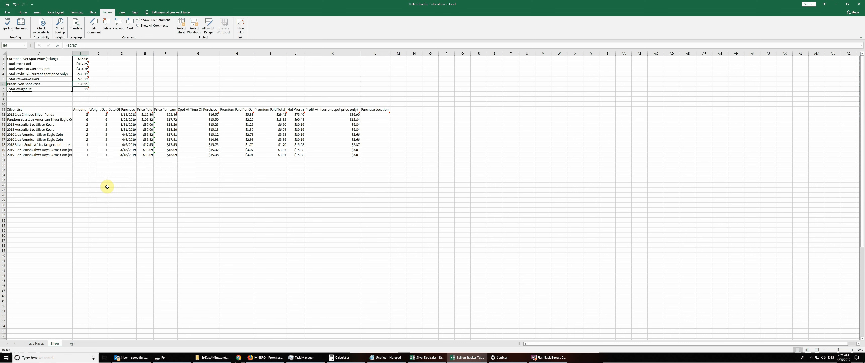
click(43, 152)
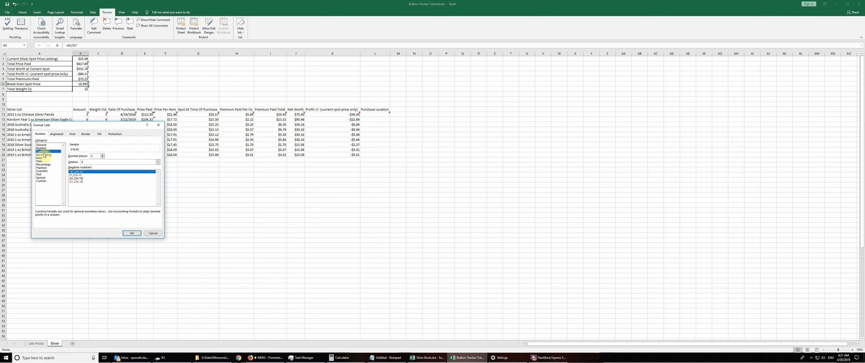
key(Return)
click(110, 161)
Check the Total Weight Oz figure in B7 against the Weight Ozt entries in C12:C20.
click(101, 89)
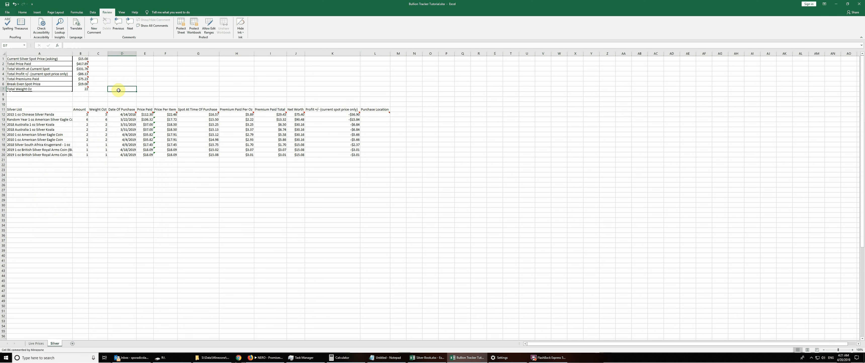
drag(96, 89, 82, 89)
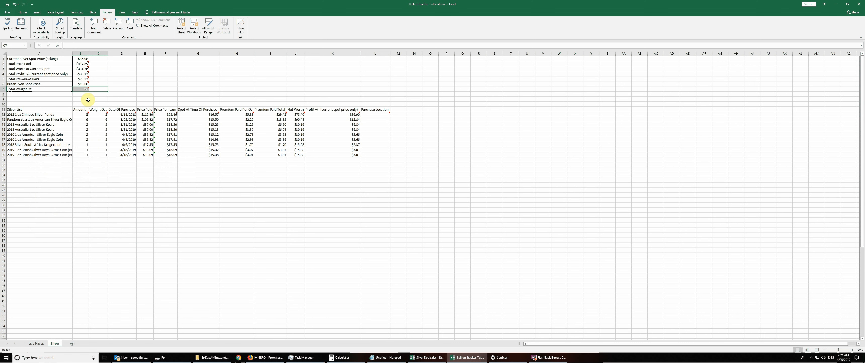
drag(98, 114, 103, 155)
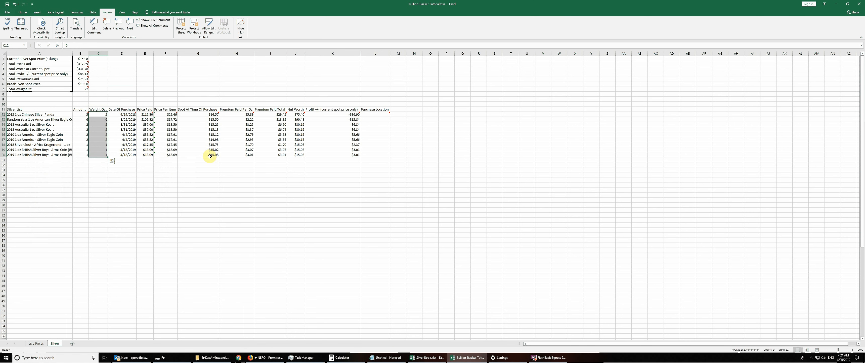
click(217, 208)
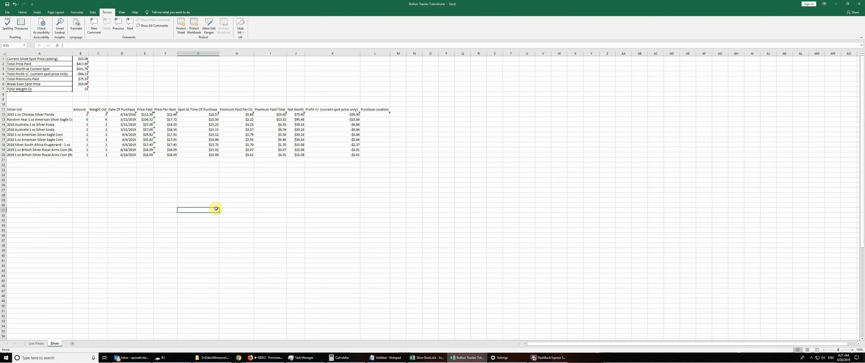
Widen column A to fit the full names in the Silver List.
click(193, 188)
click(91, 185)
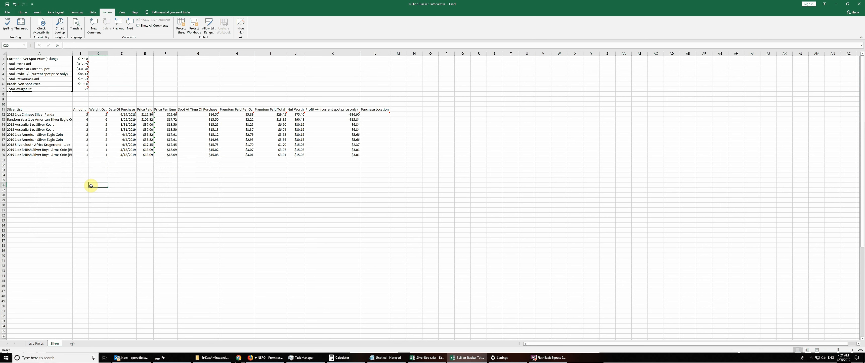
click(55, 170)
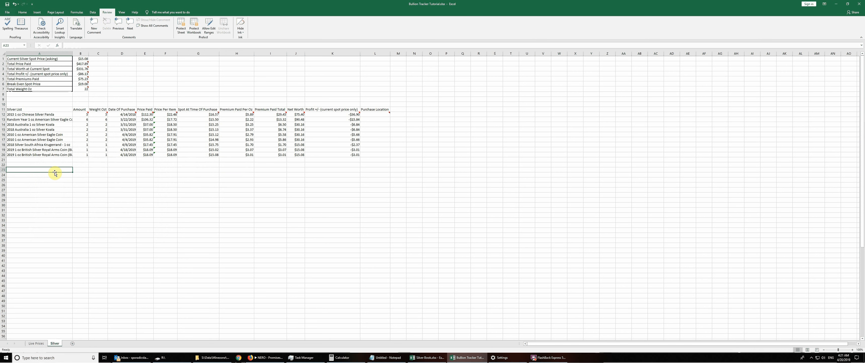
double_click(74, 53)
click(98, 175)
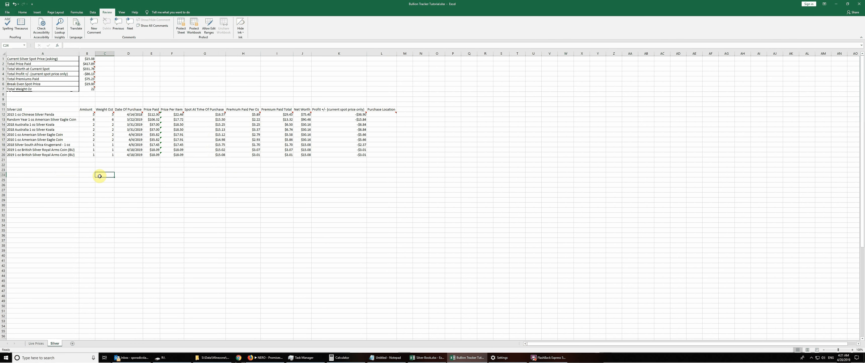
Examine the Total Profit +/- (current spot price only) figure in B4 and look over the completed Silver sheet.
click(227, 191)
click(327, 184)
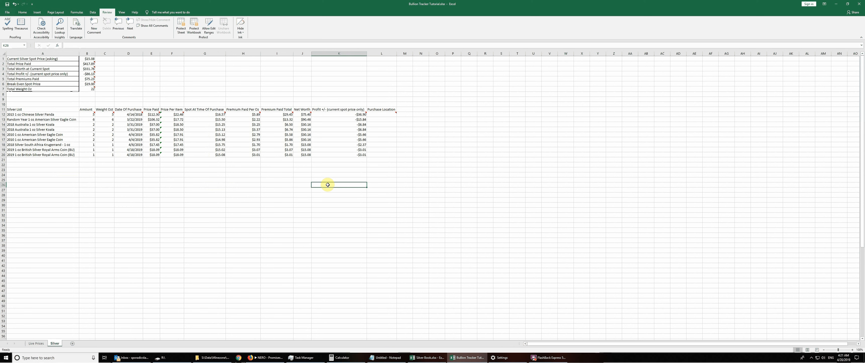
click(237, 189)
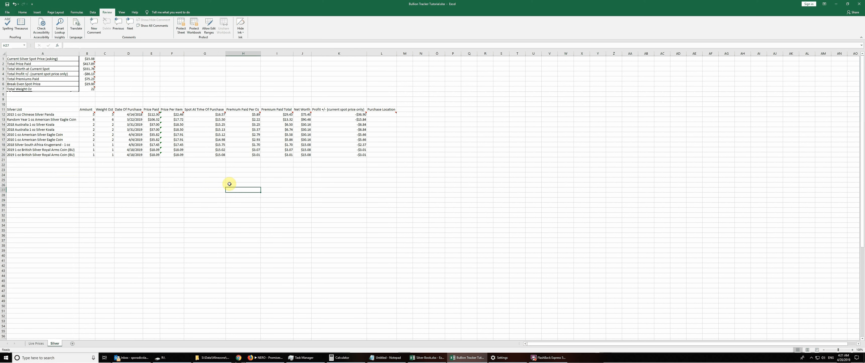
click(228, 185)
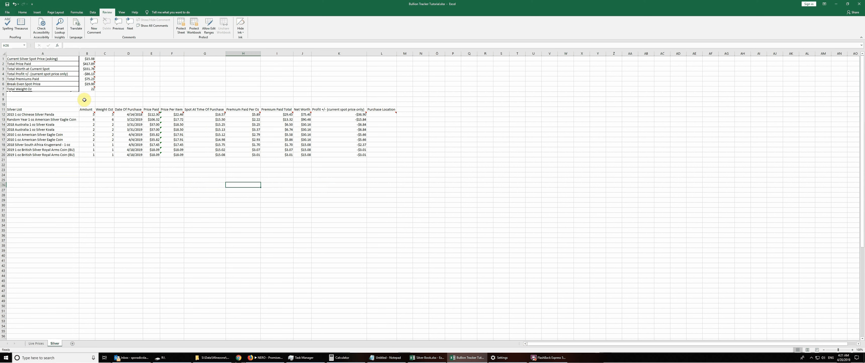
click(89, 74)
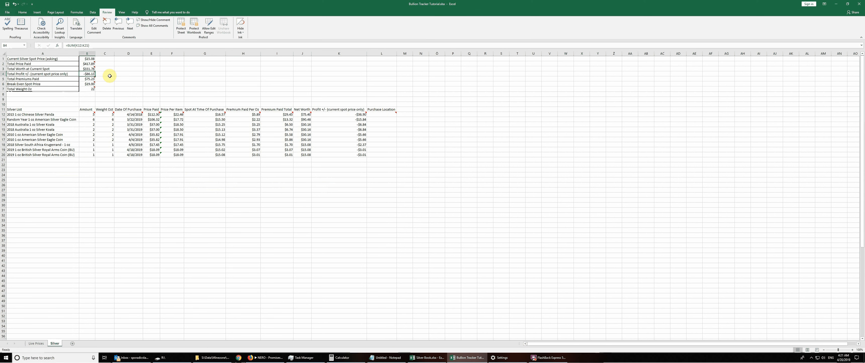
mouse_move(89, 74)
click(151, 88)
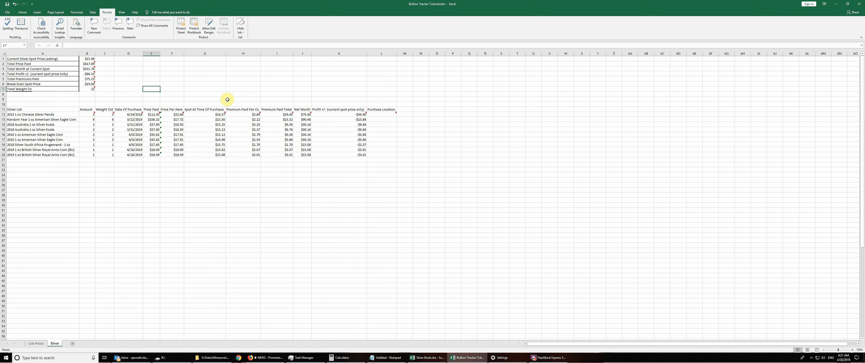
click(203, 190)
scroll(203, 190, down, 4)
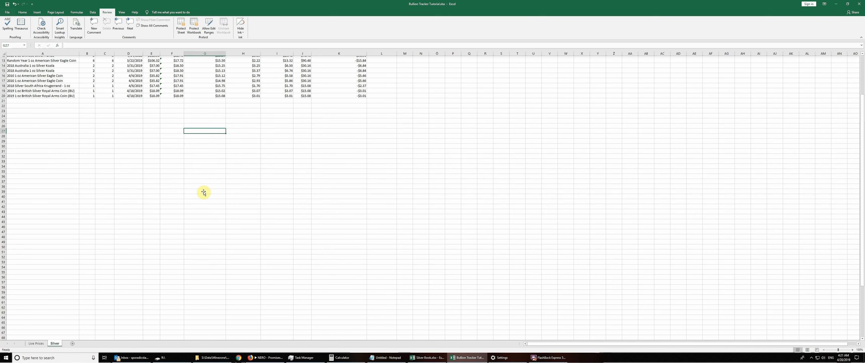
scroll(204, 191, up, 4)
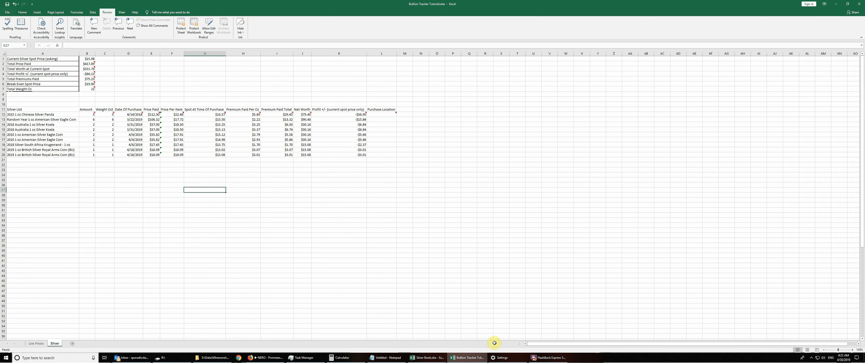